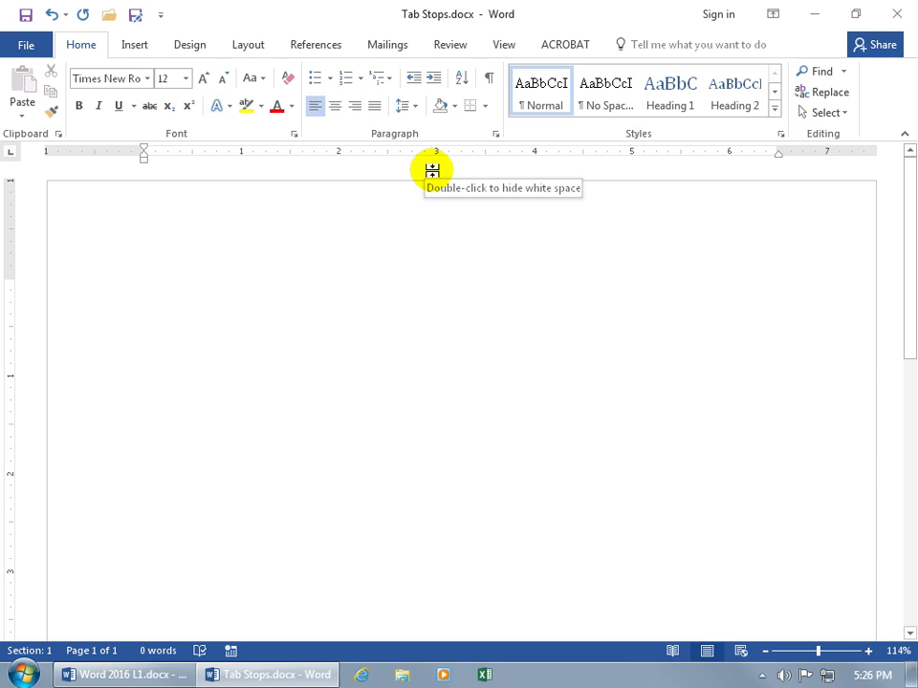
Check the ruler display option, enter "Books" on the first line and show the formatting marks
click(510, 46)
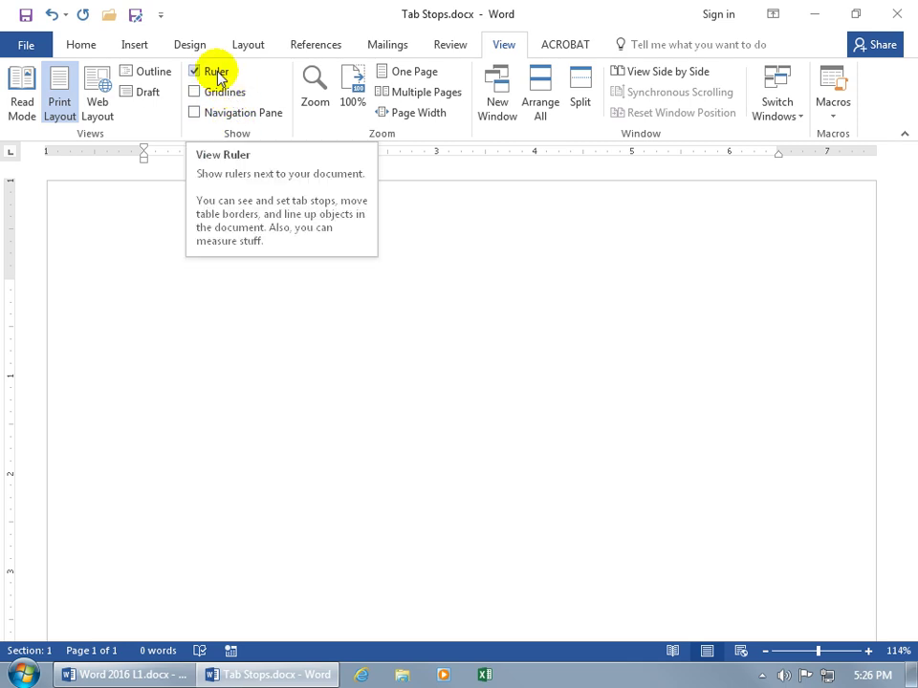
click(84, 46)
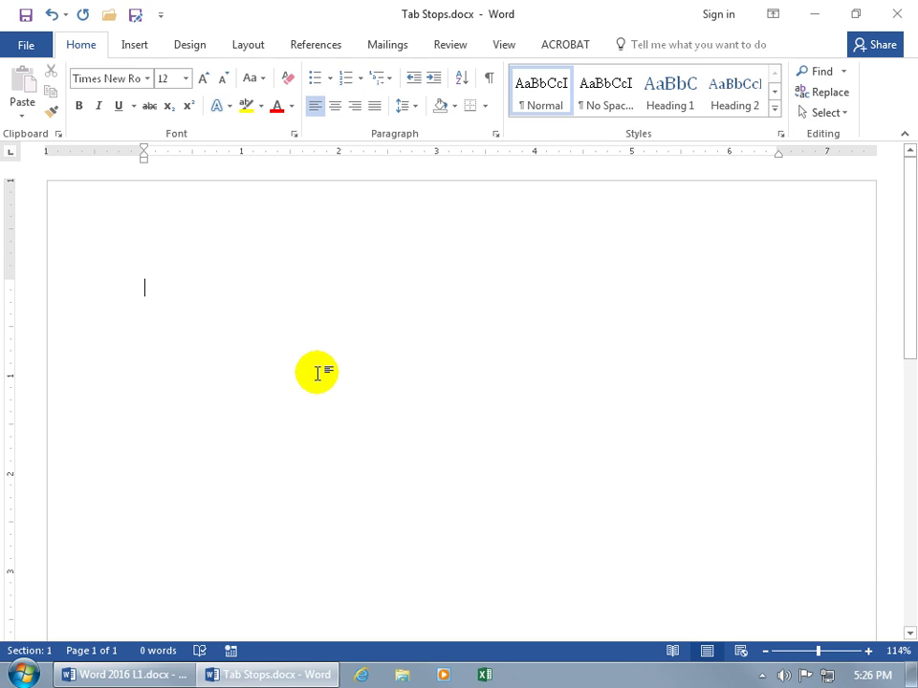
text(Books)
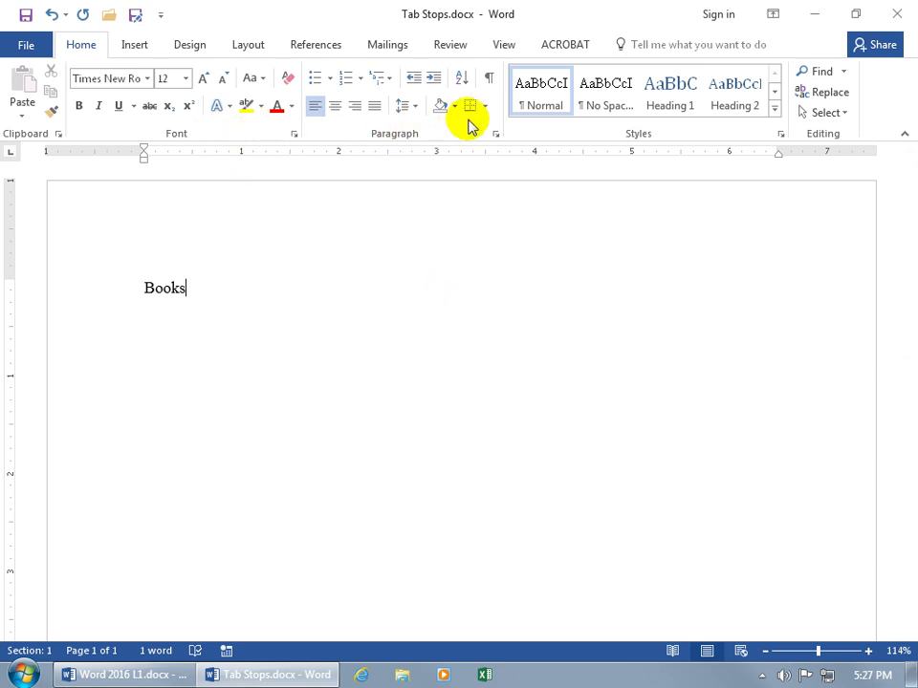
click(490, 77)
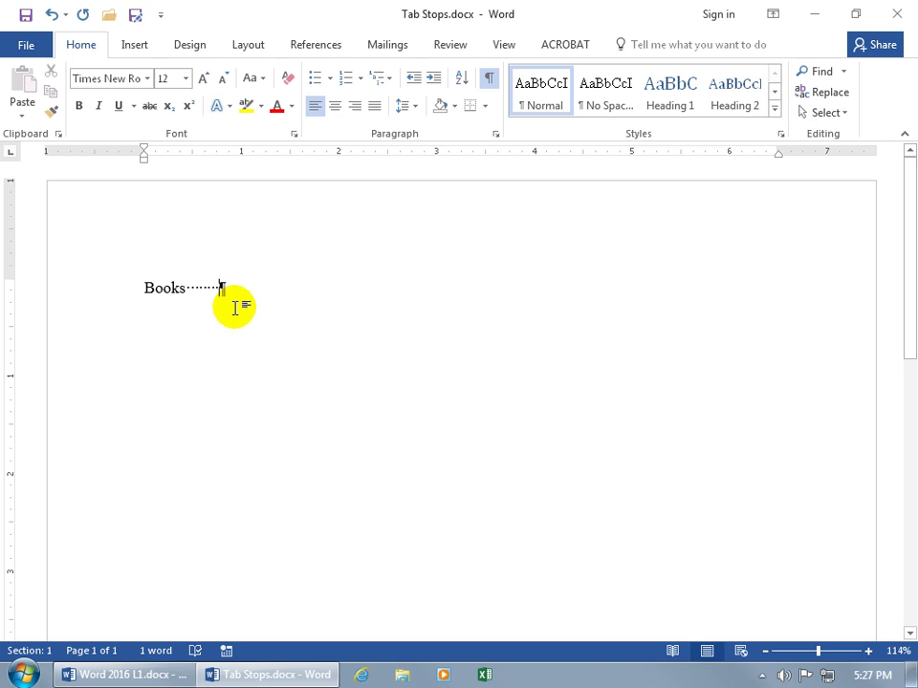
Delete the spaces after "Books"
key(BackSpace)
key(BackSpace)
key(BackSpace)
key(BackSpace)
key(BackSpace)
key(BackSpace)
key(BackSpace)
Insert six default tabs after "Books" to reach the 3-inch mark
key(Tab)
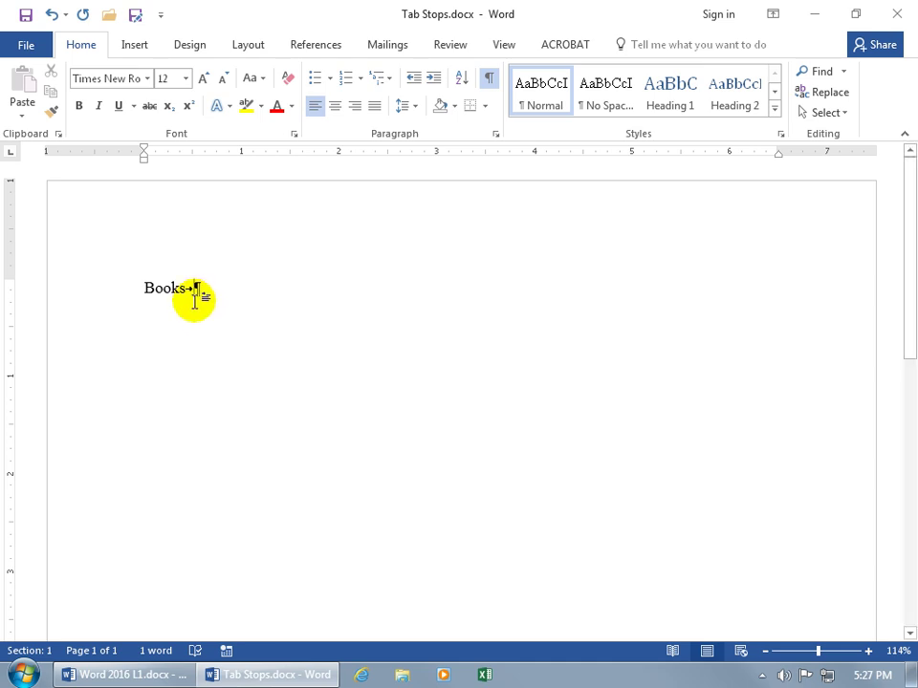
key(Tab)
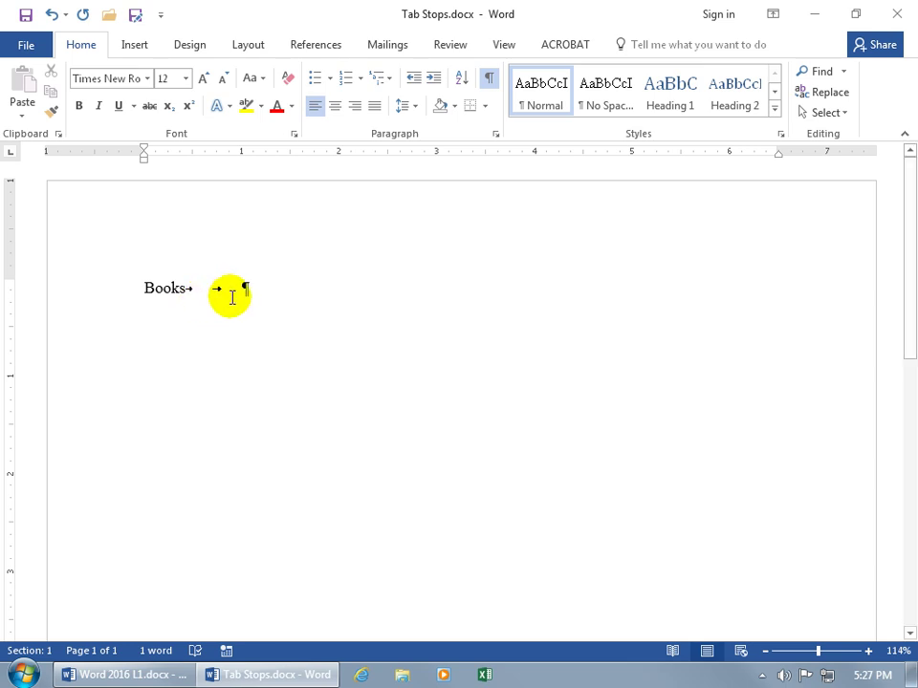
key(Tab)
key(Tab)
key(Tab)
key(Tab)
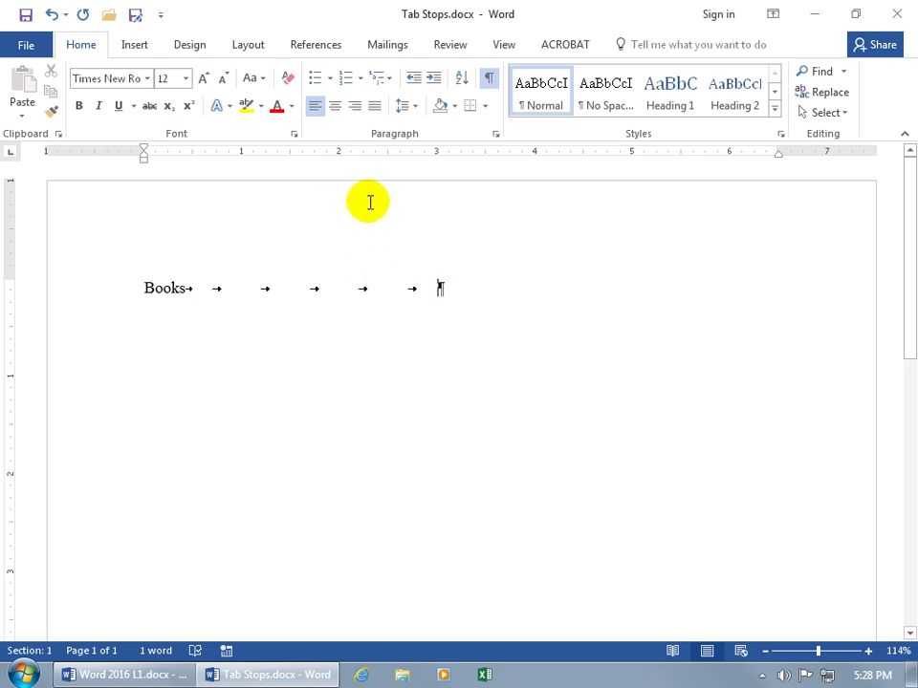
Remove all tabs and spaces after "Books"
key(BackSpace)
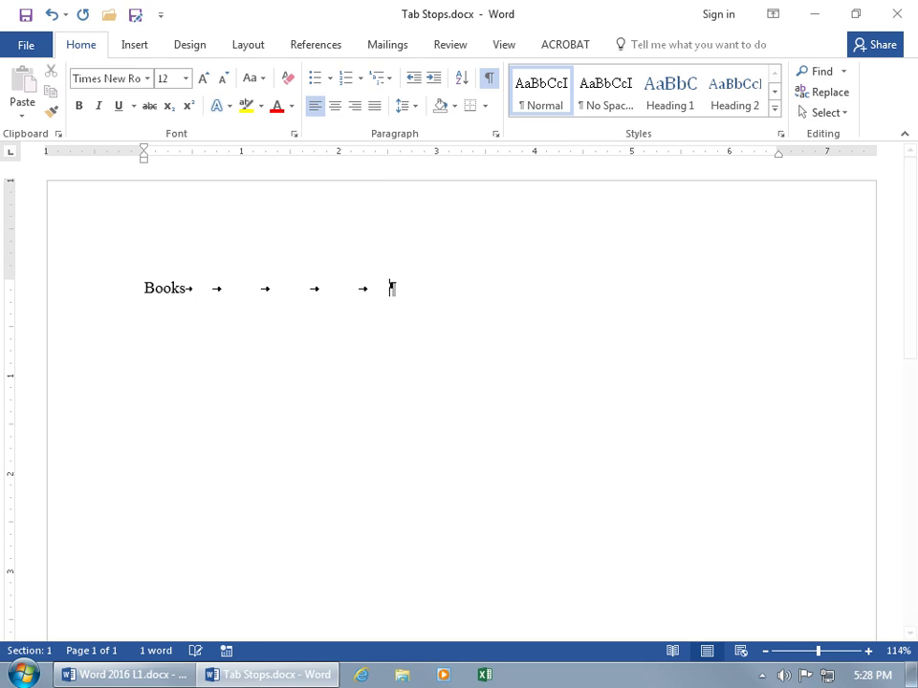
key(BackSpace)
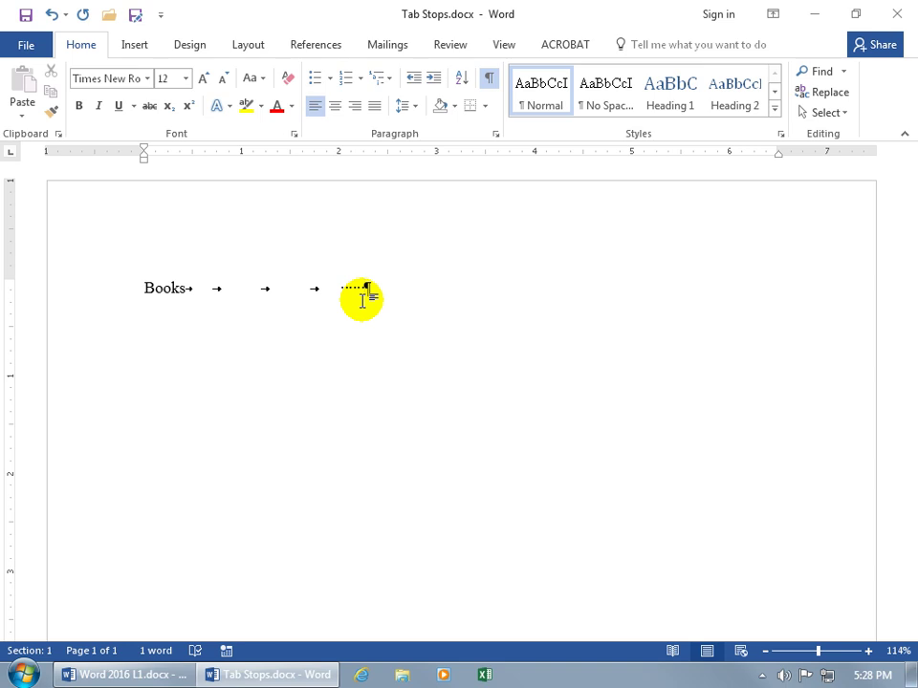
key(BackSpace)
key(BackSpace)
key(BackSpace)
key(BackSpace)
key(BackSpace)
key(BackSpace)
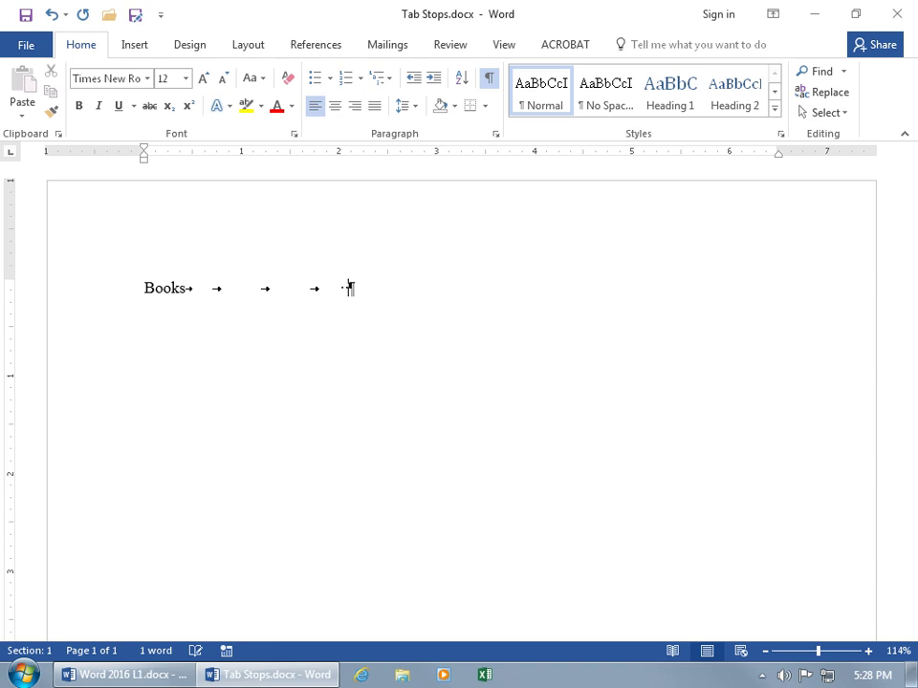
key(BackSpace)
key(BackSpace)
key(BackSpace)
key(BackSpace)
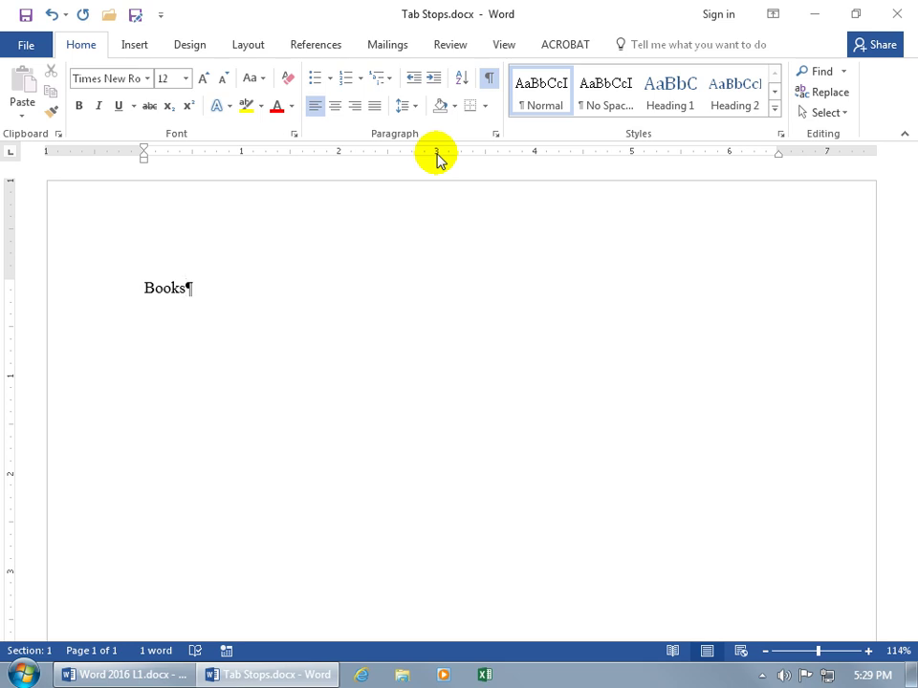
Set a left tab stop at 3 inches on the "Books" line and enter "Author" at it
click(437, 153)
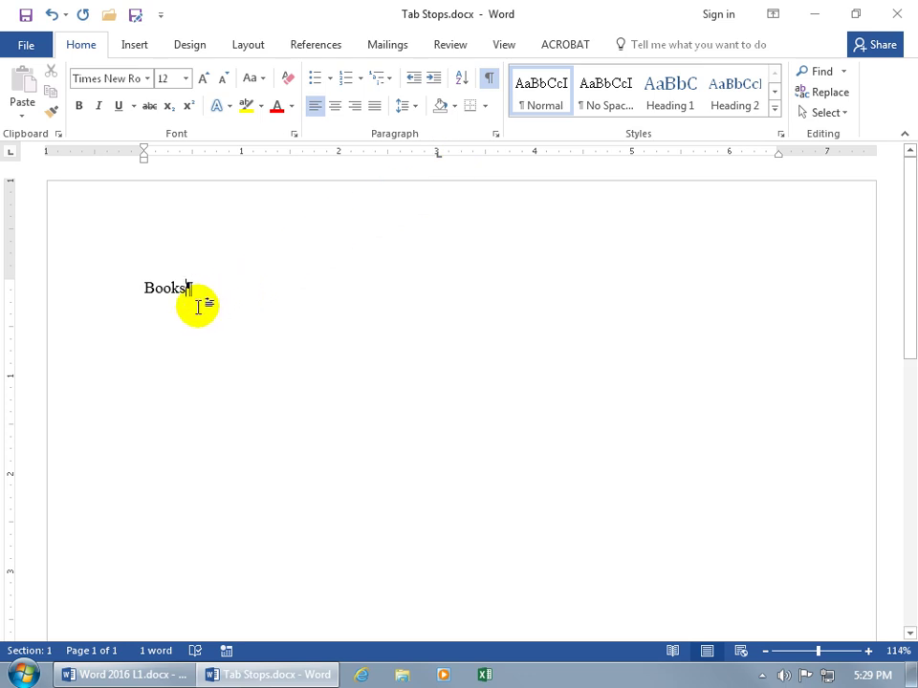
key(Tab)
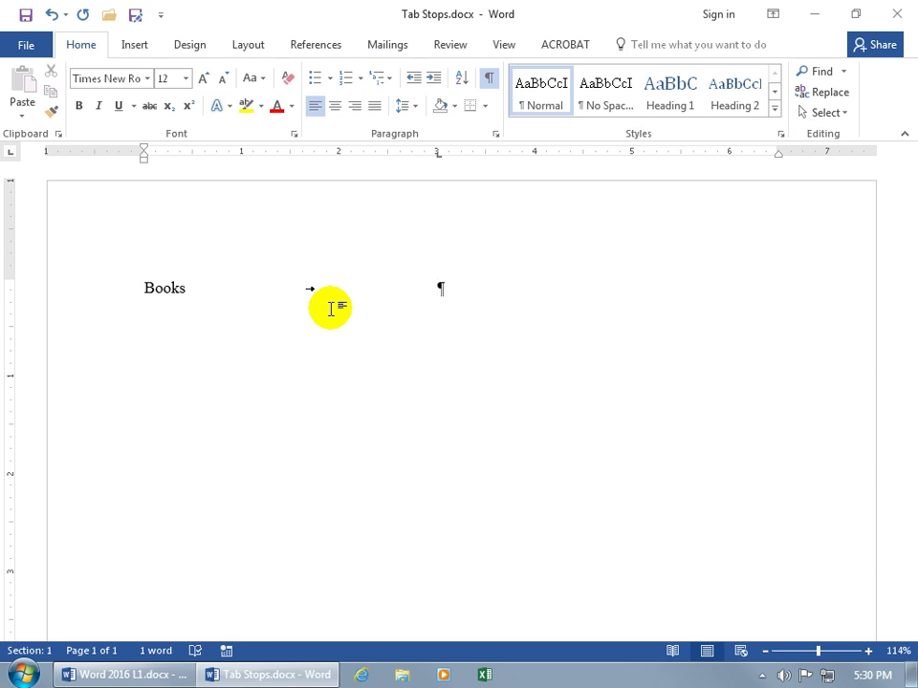
text(Author)
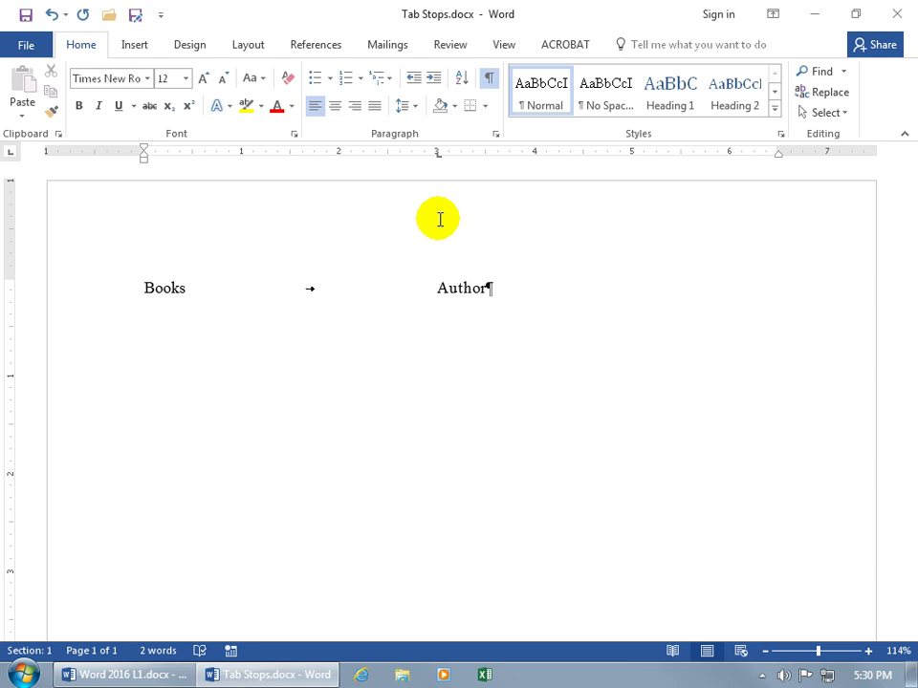
Replace the left tab stop at 3 inches with a center tab stop at the same position
click(10, 154)
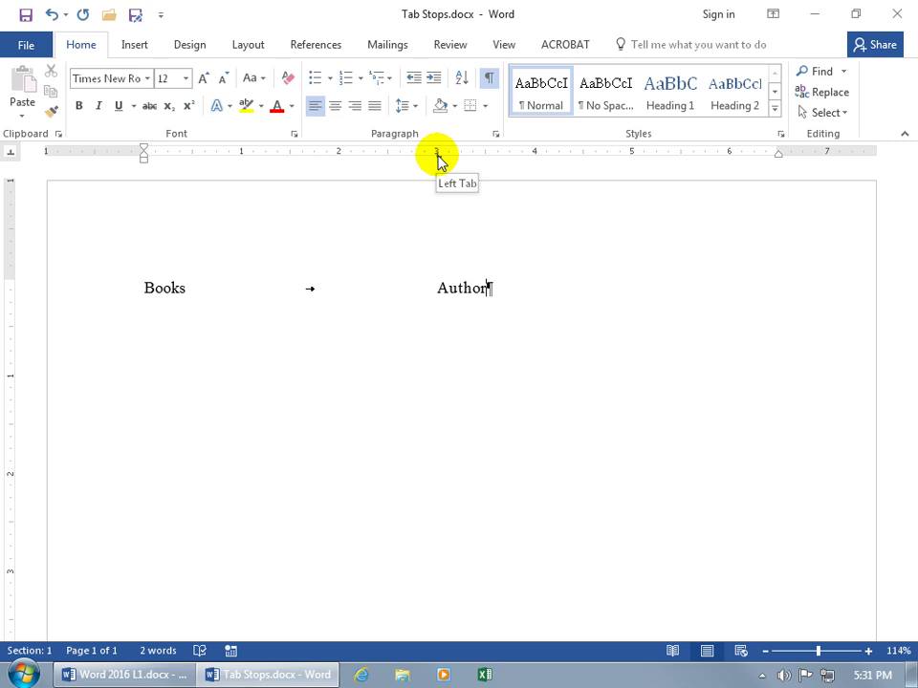
drag(437, 153, 439, 183)
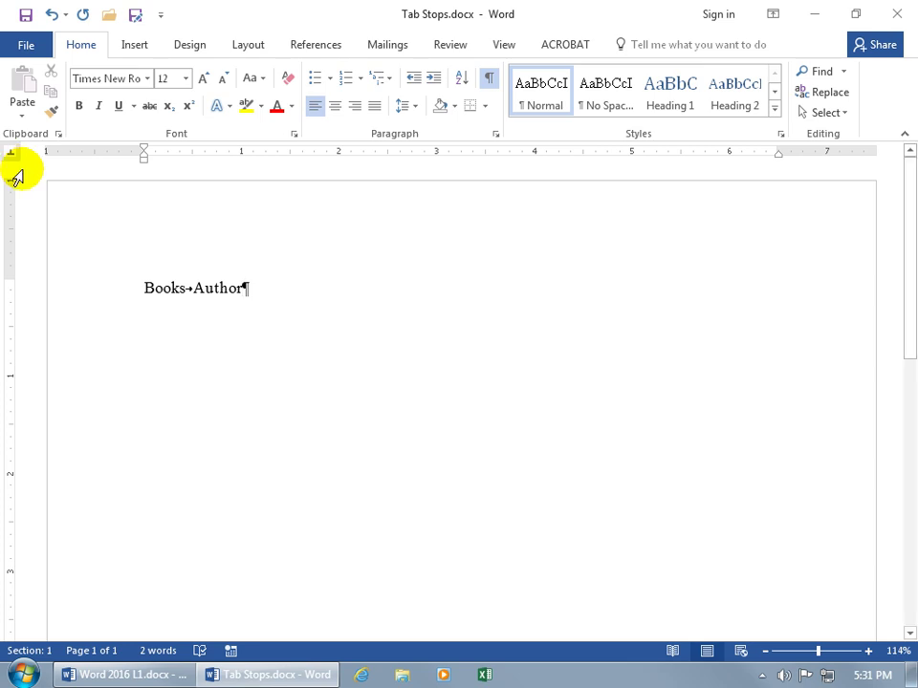
click(436, 152)
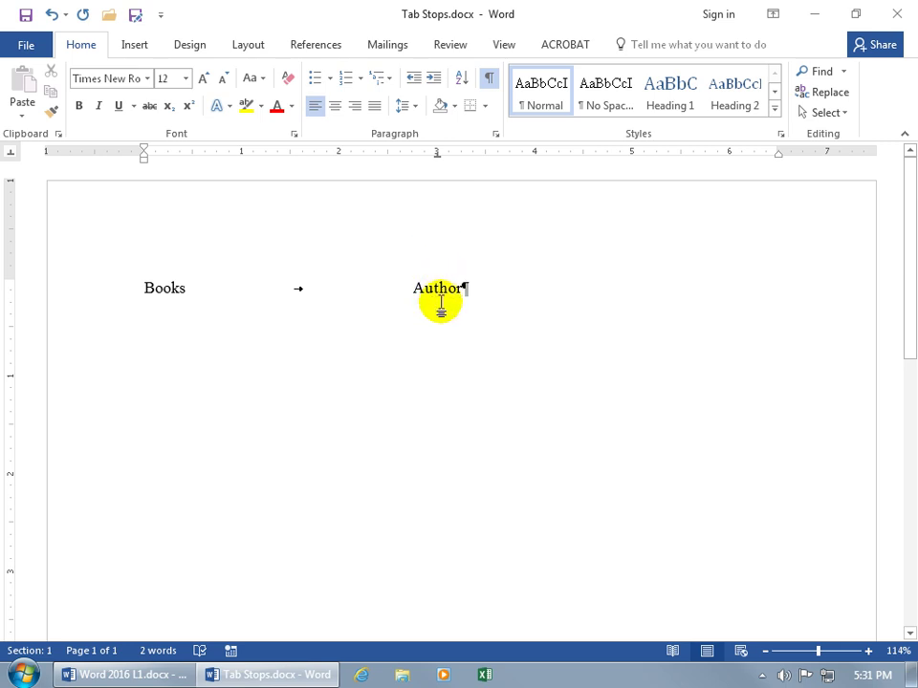
Add a right tab stop at the right margin of the heading line and enter "Cost" at it
key(Tab)
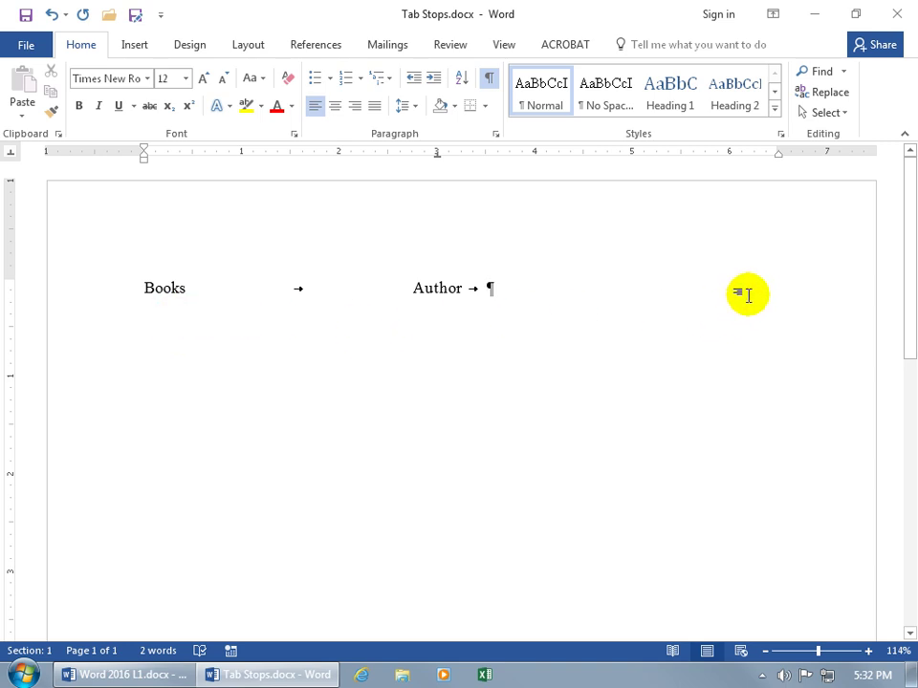
click(9, 153)
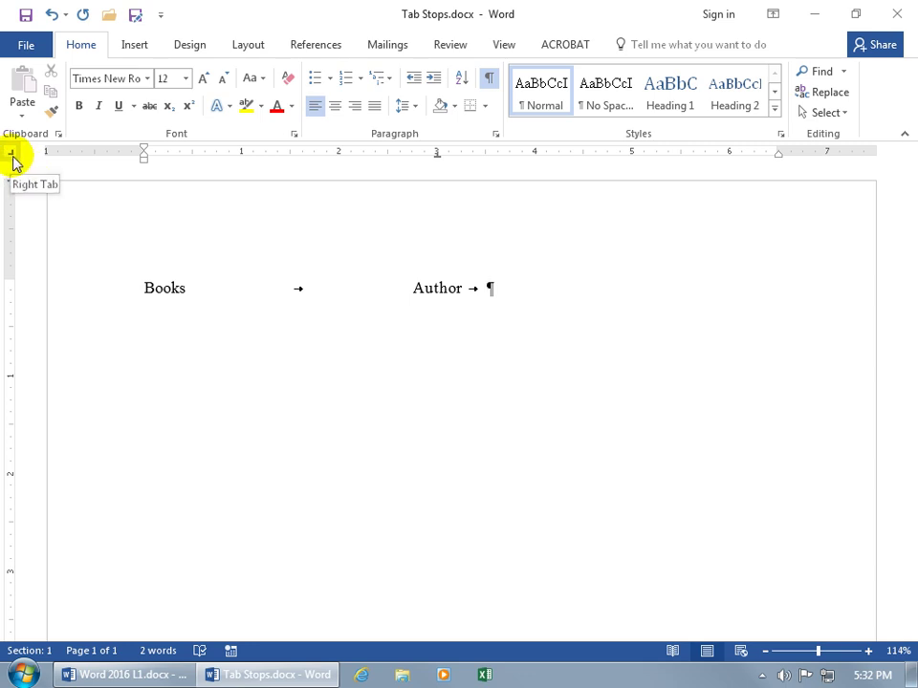
click(766, 153)
drag(766, 155, 777, 160)
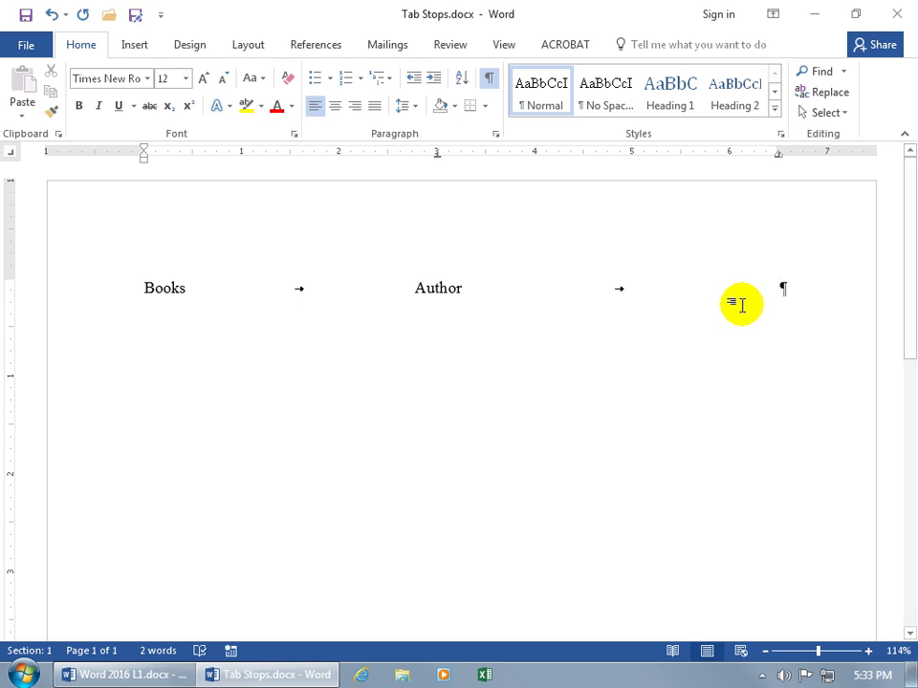
text(Cost)
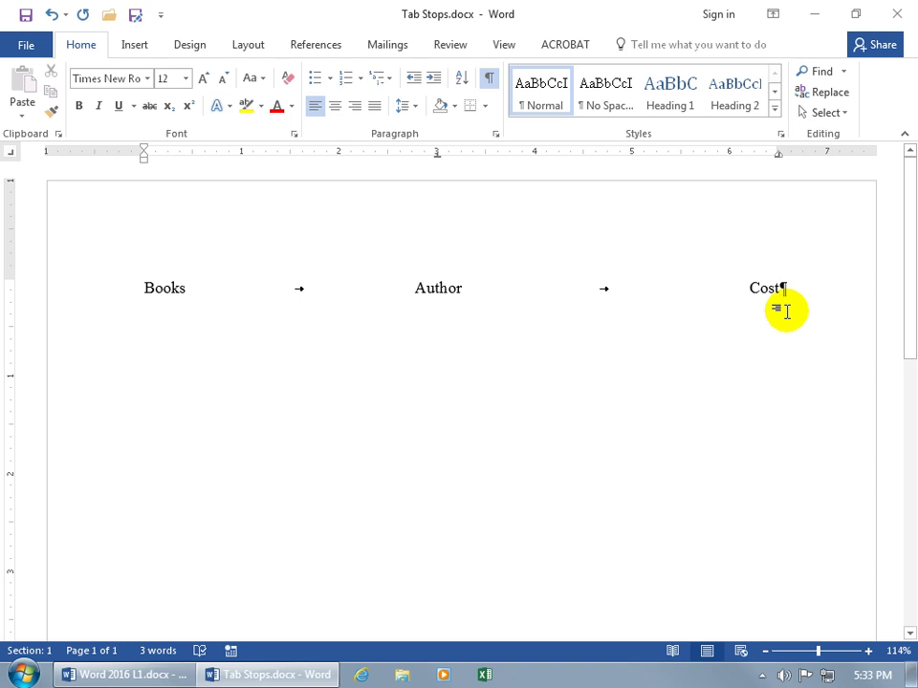
Add a second line with the book "Harry Potter", author "J.K. Rowling" and cost "$15.00", separated by tabs
key(Return)
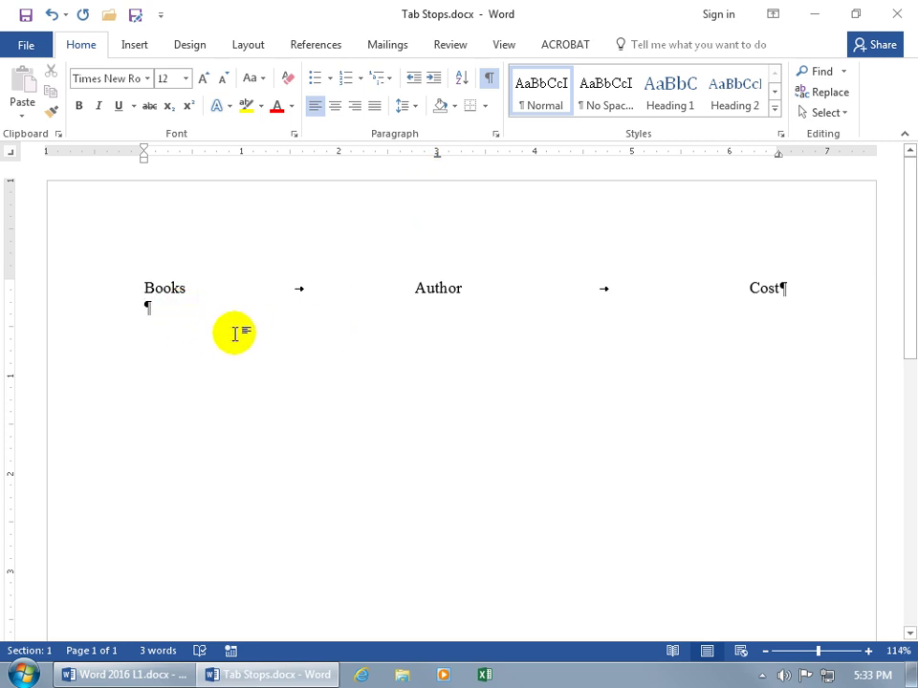
text(Harry Potter)
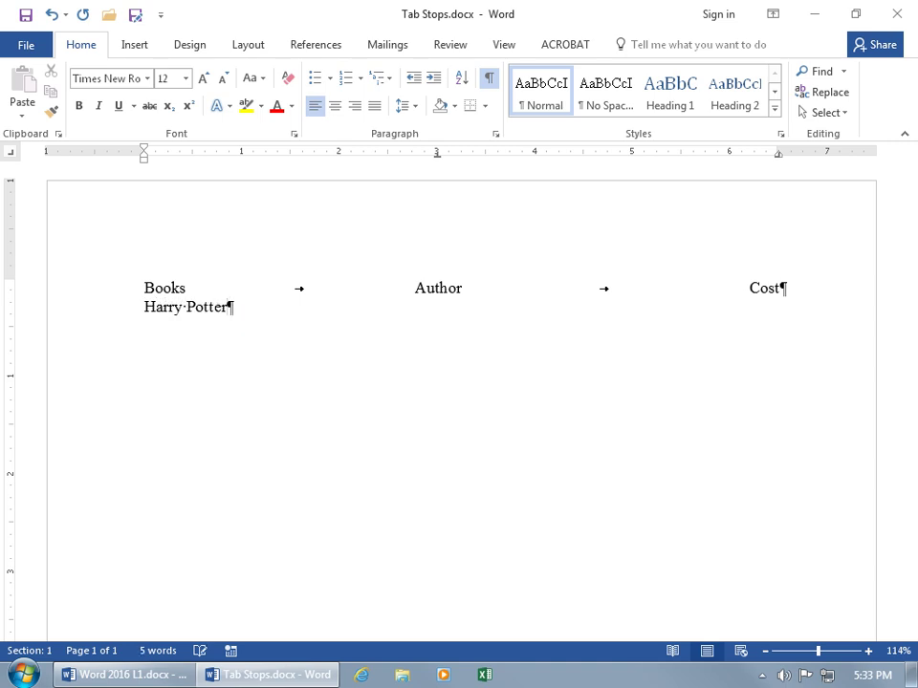
key(Tab)
text(J.K. Rowling)
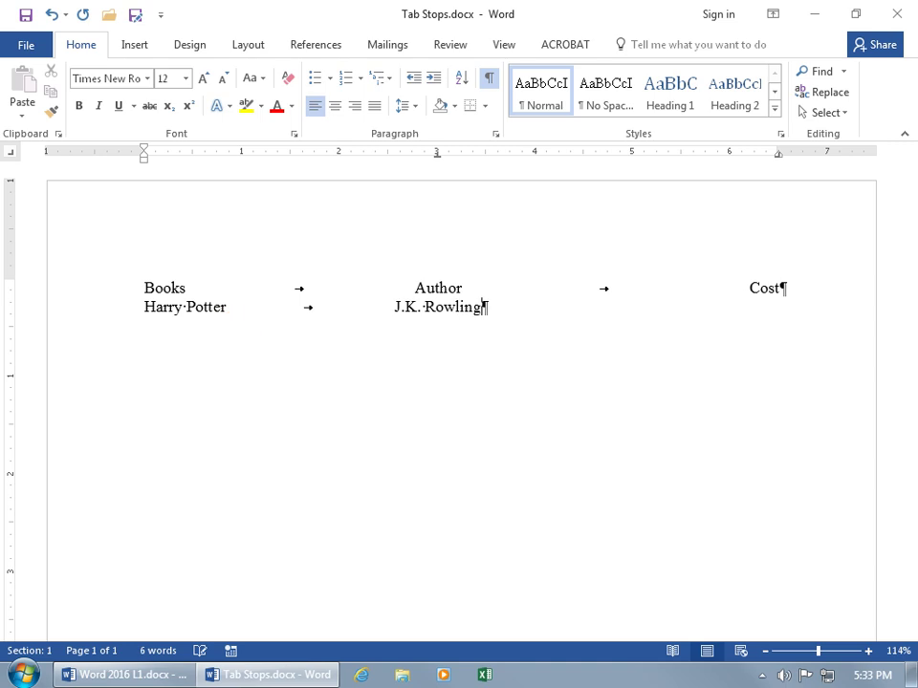
key(Tab)
text($15.00)
Add a third line with "Scooby-Doo", "Freddy Jones" and "$35.00", separated by tabs
key(Return)
text(Scooby-Doo)
key(Tab)
text(Freddy Jones)
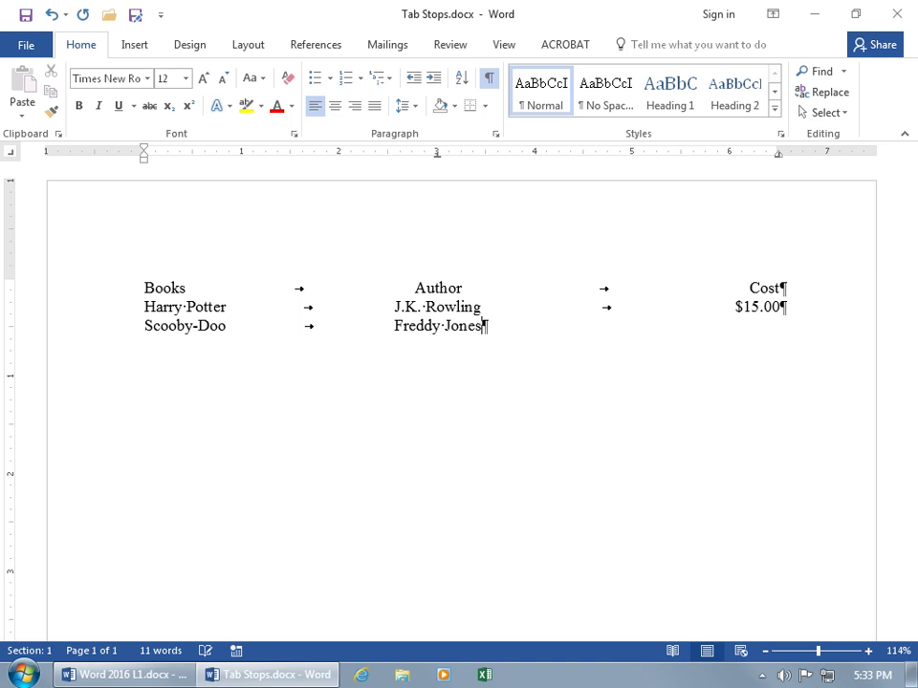
key(Tab)
text($35.00)
Add a fourth line with "Elf-Stones of Shannara", "Terry Brooks" and "$17.50", separated by tabs
key(Return)
text(Elf-Stones of Shannara)
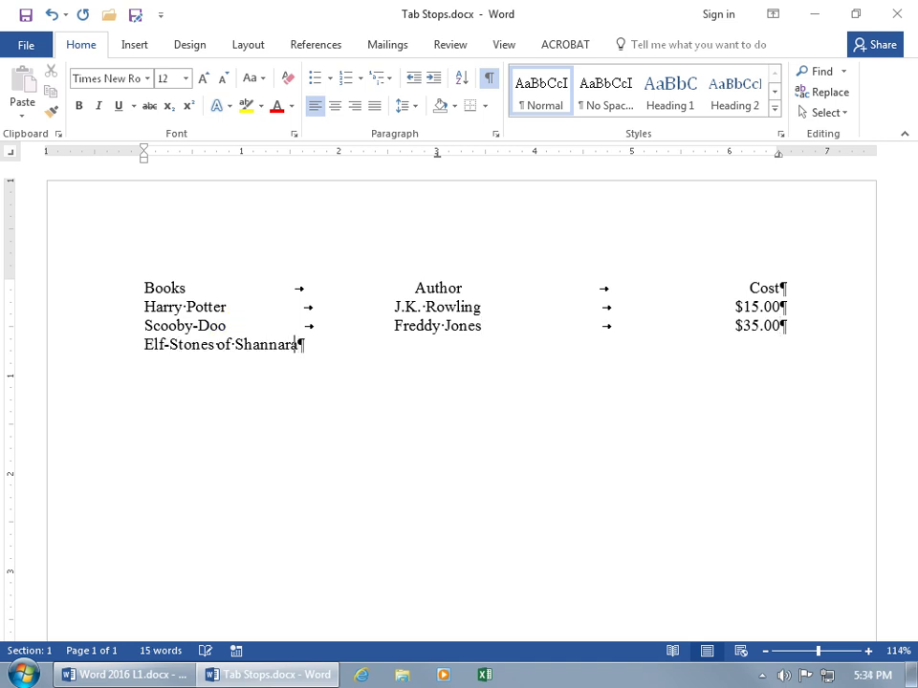
key(Tab)
text(Terry Brooks)
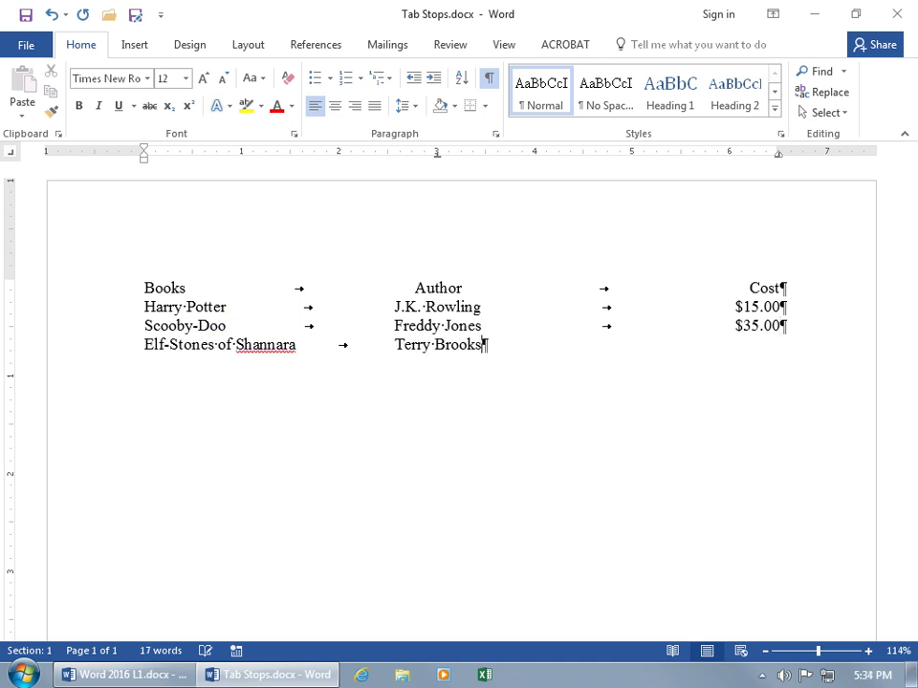
key(Tab)
text($17.50)
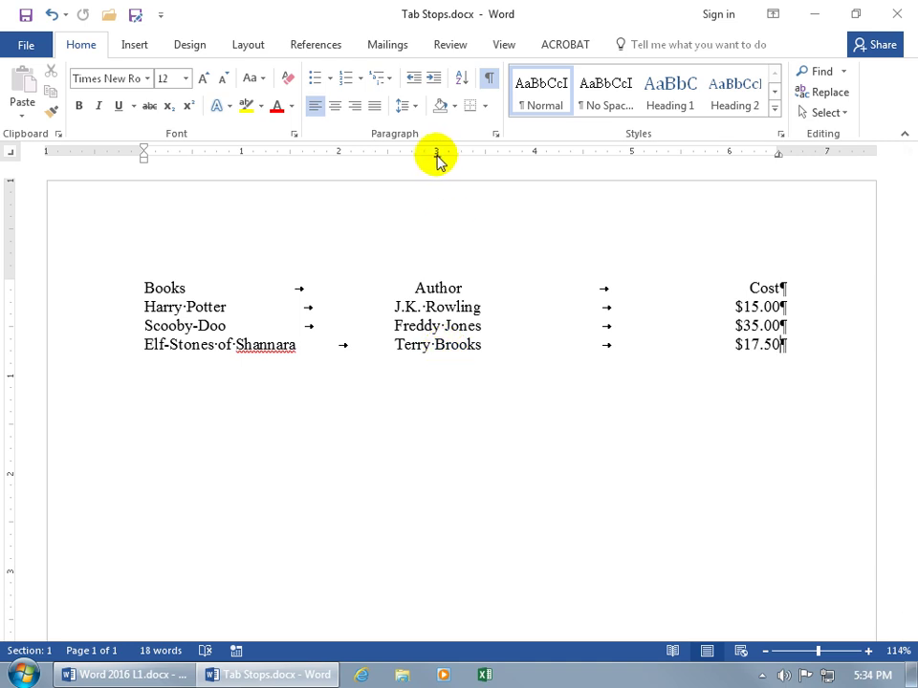
Move the center tab stop of only the "Elf-Stones of Shannara" line to about 3.3 inches and undo the move
drag(436, 158, 467, 161)
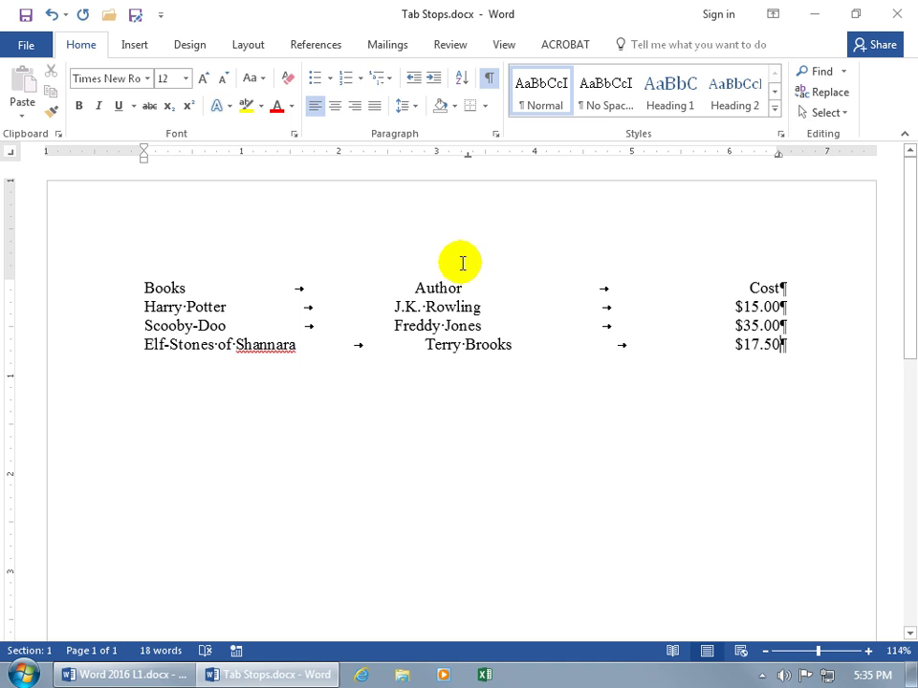
drag(782, 344, 145, 286)
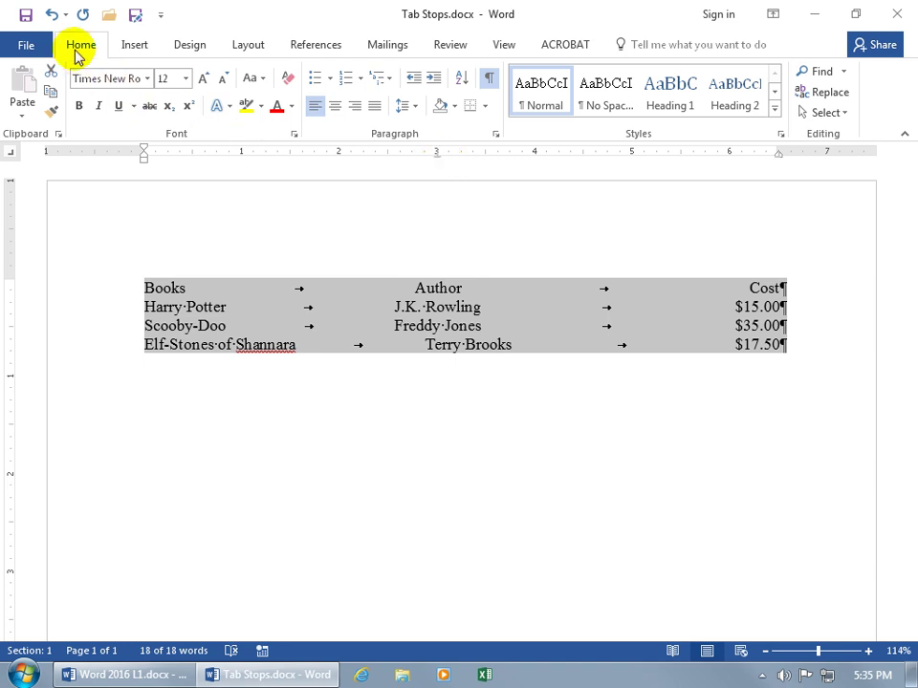
click(468, 352)
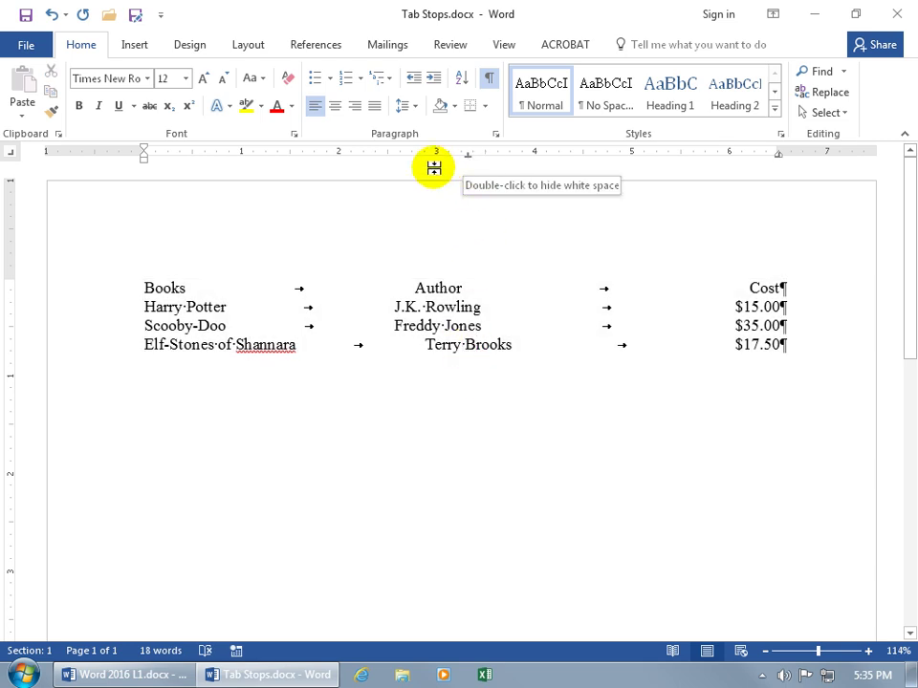
click(51, 16)
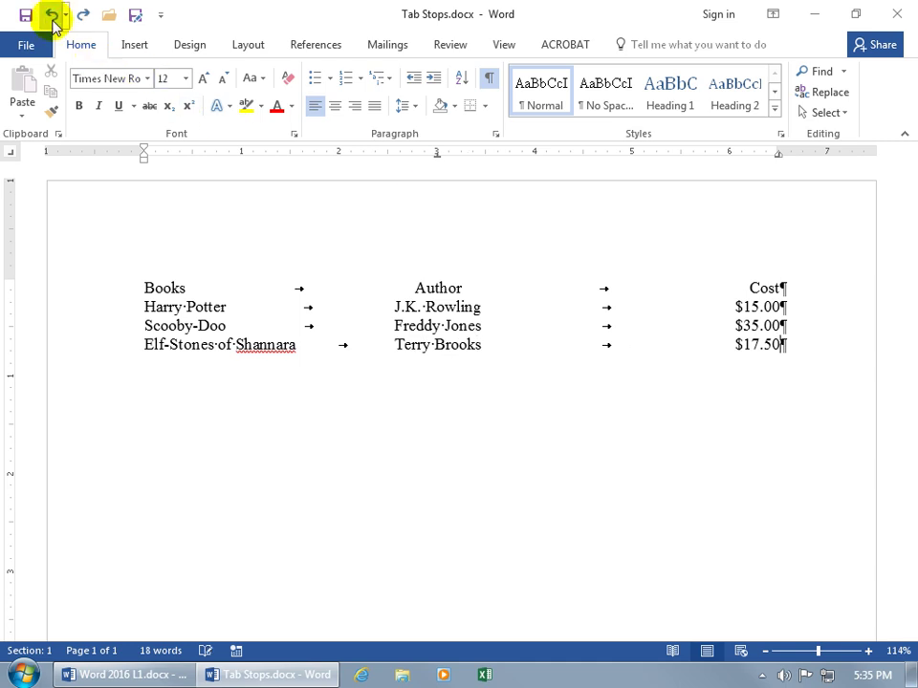
Move the center tab stop of all four lines together to about 3.25 inches
drag(147, 285, 785, 348)
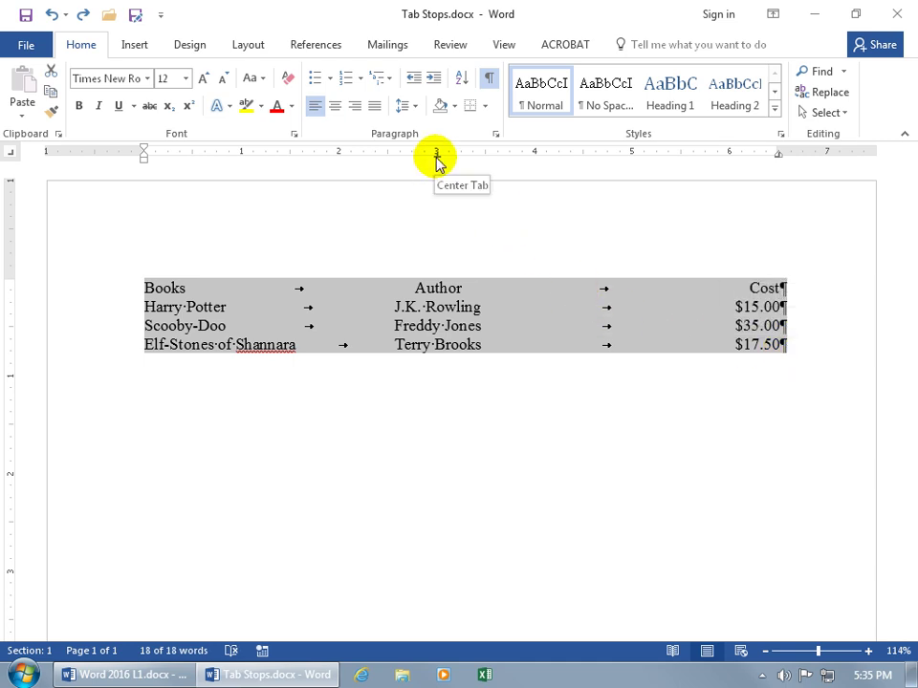
drag(436, 159, 460, 162)
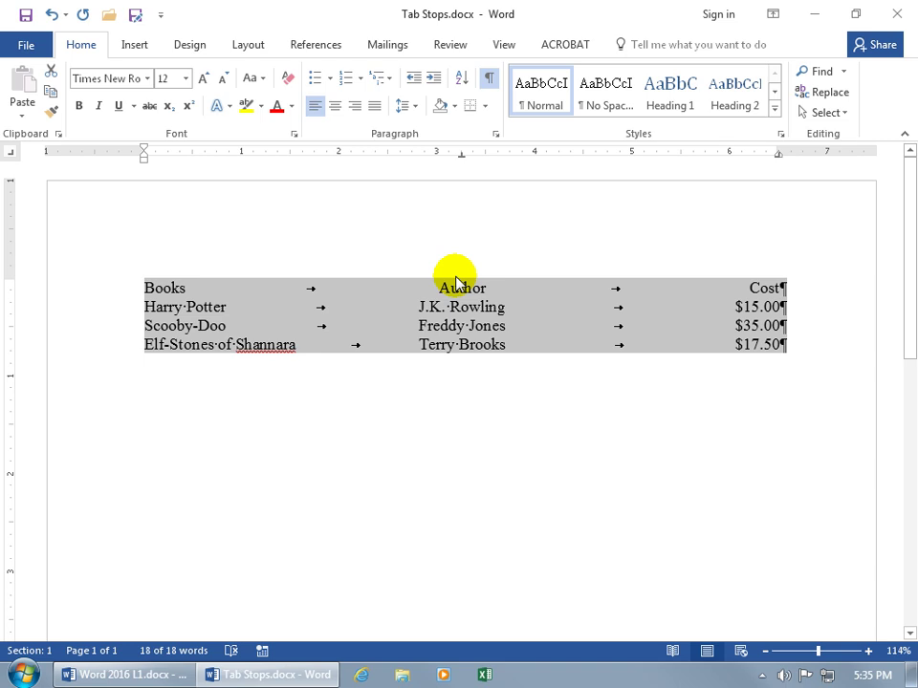
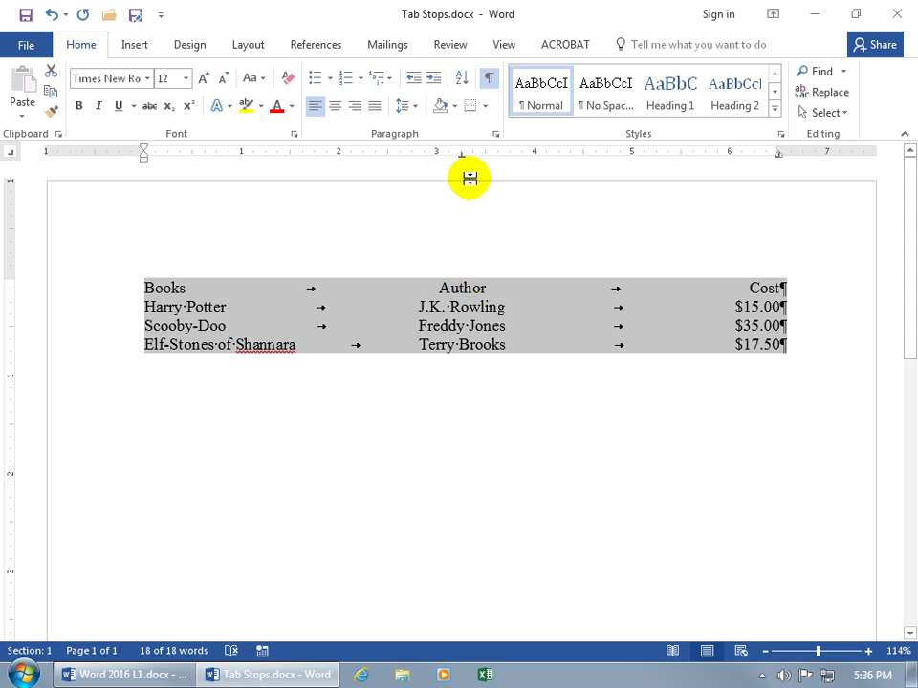
Move the center tab stop of all four lines to about 3.14 inches and return it to 3.25 inches
drag(462, 156, 452, 159)
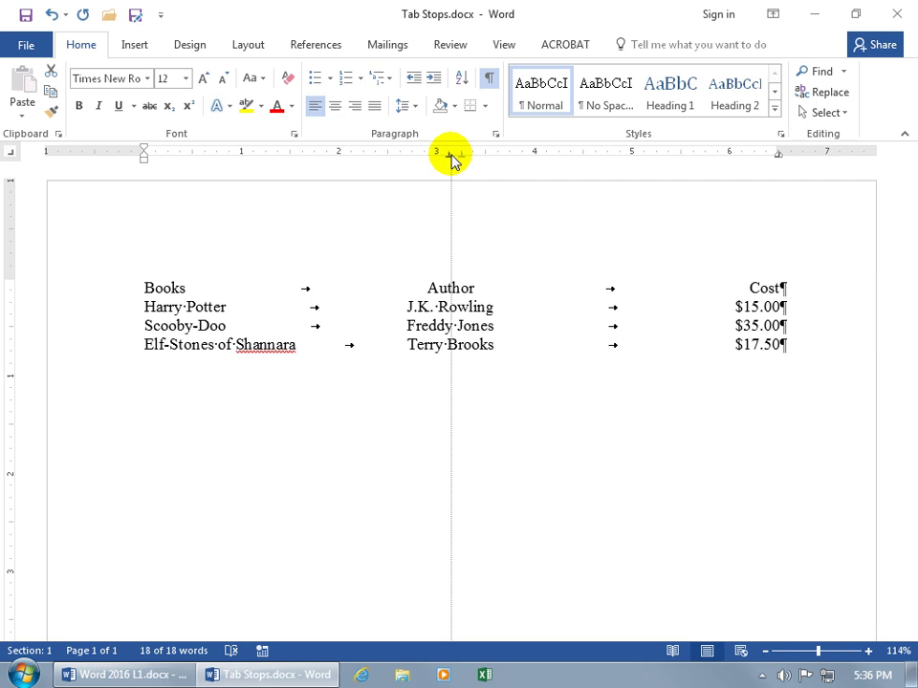
drag(452, 159, 454, 160)
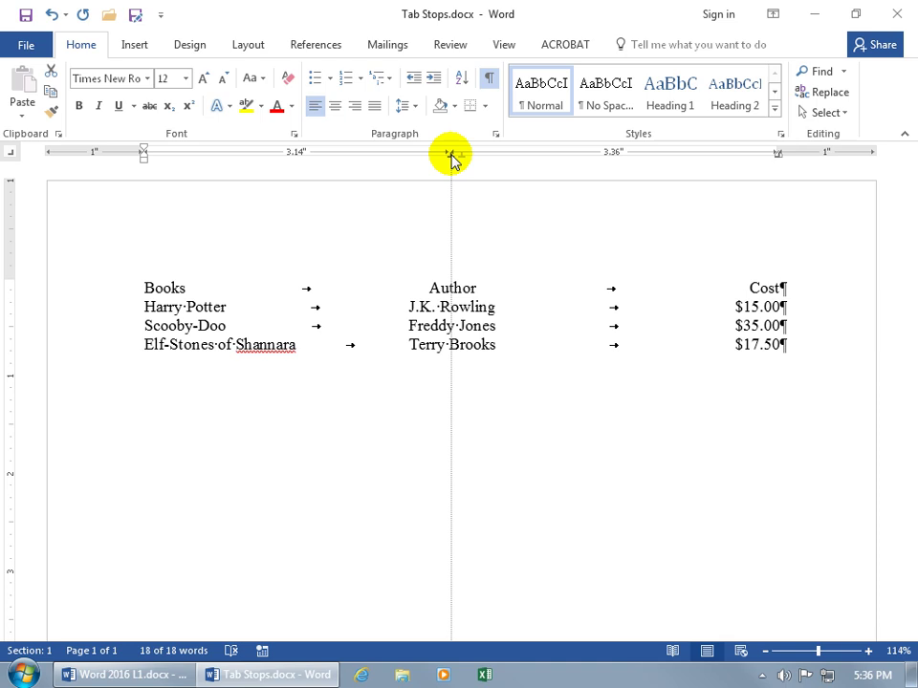
mouse_move(451, 155)
mouse_down()
mouse_move(434, 155)
mouse_move(469, 154)
mouse_move(460, 155)
mouse_up()
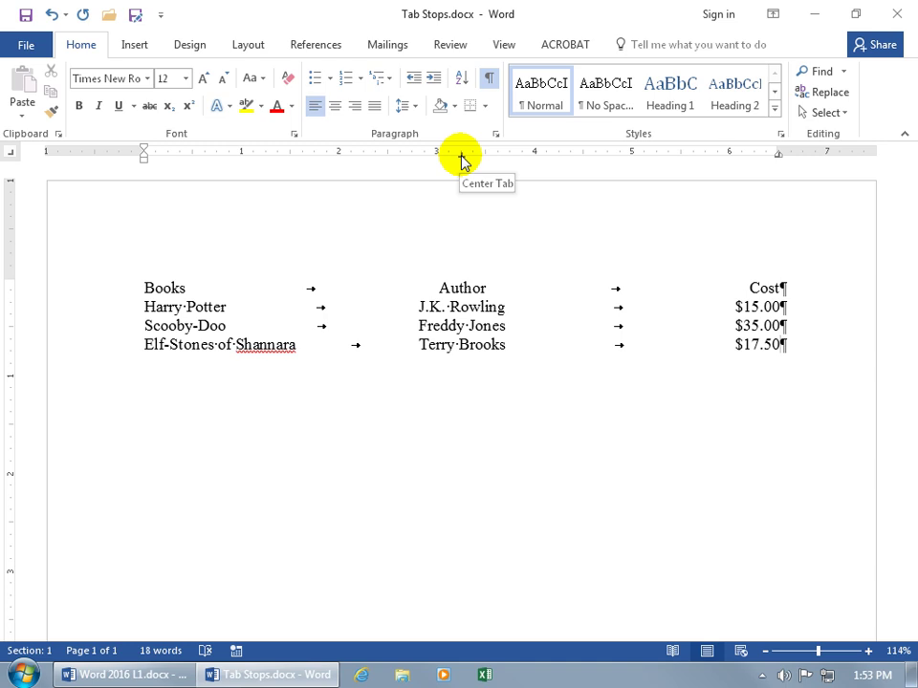
Open the tab stop settings from the center tab stop, then from the paragraph settings, closing them unchanged each time
double_click(460, 156)
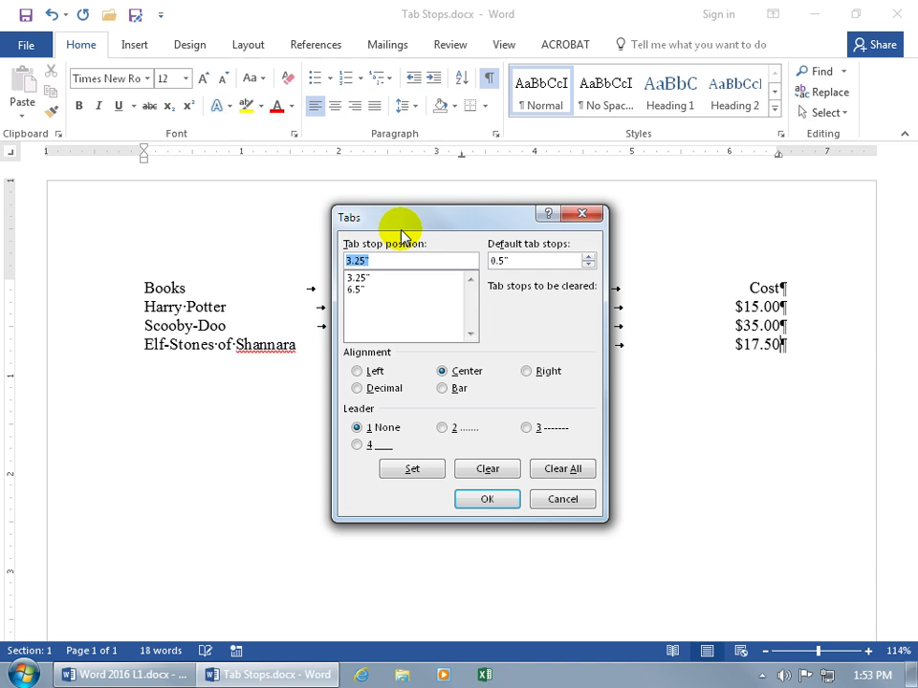
click(570, 210)
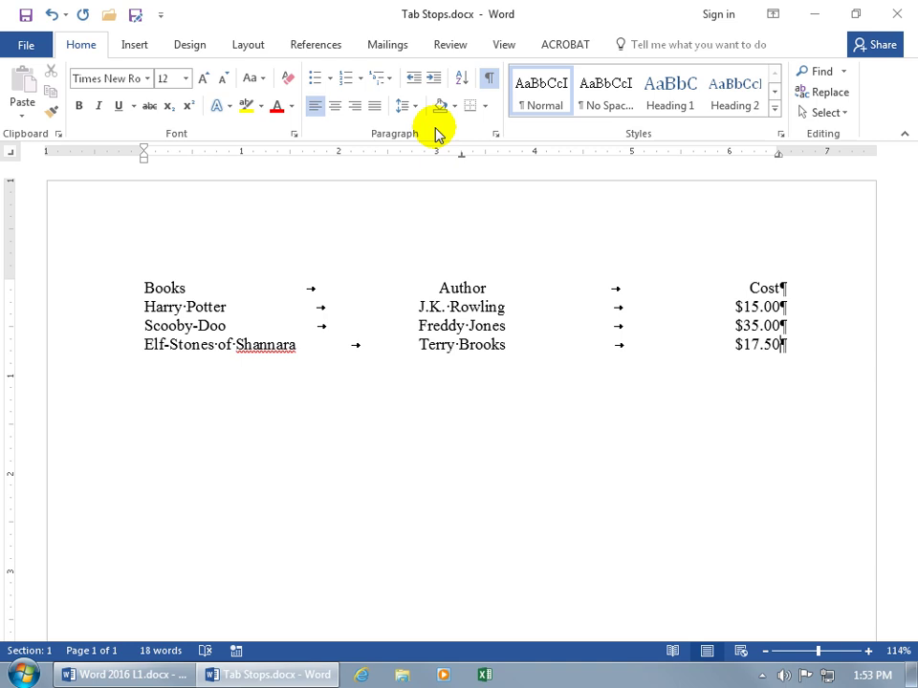
click(497, 137)
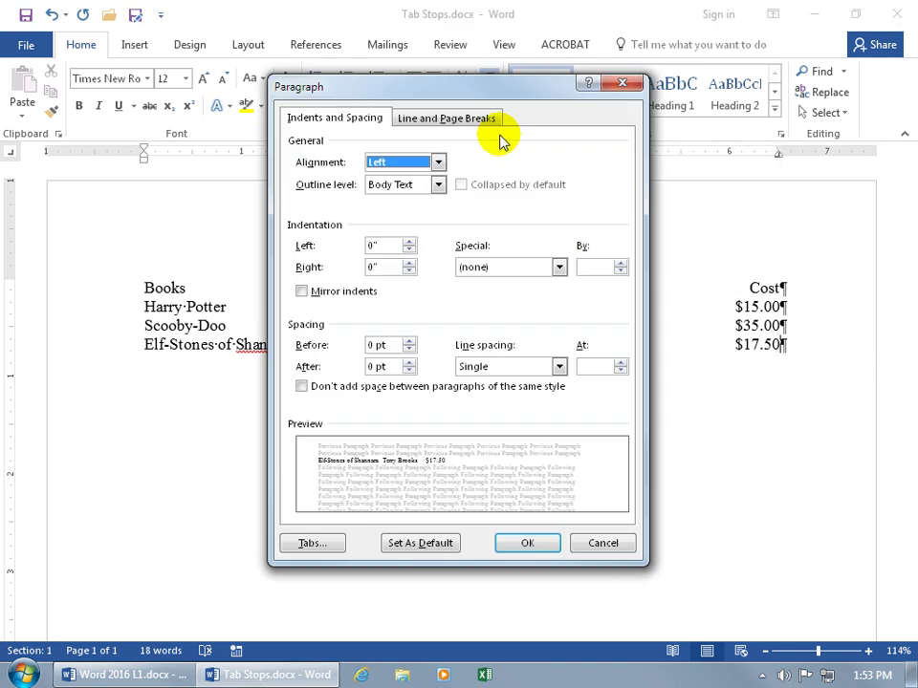
click(319, 549)
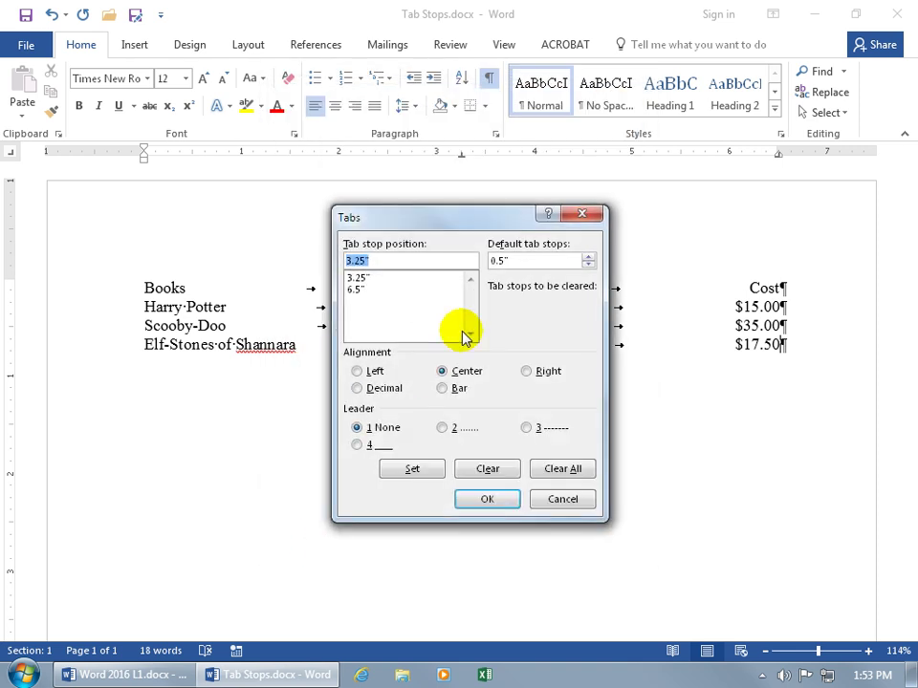
click(583, 214)
Open the tab stop settings through the layout paragraph settings, inspect the default spacing and the 3.25" stop, and cancel
click(252, 48)
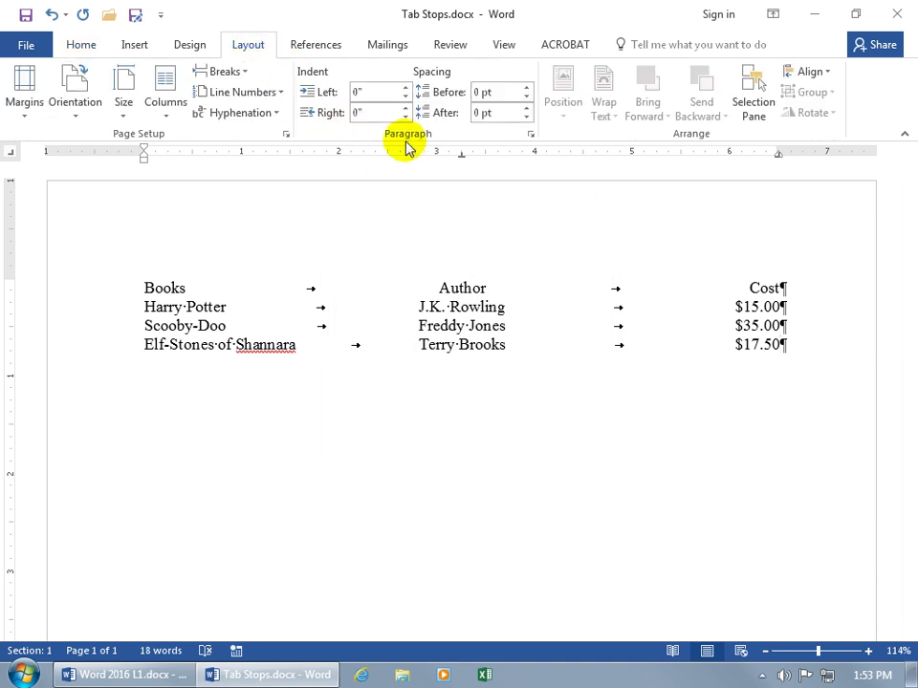
click(529, 138)
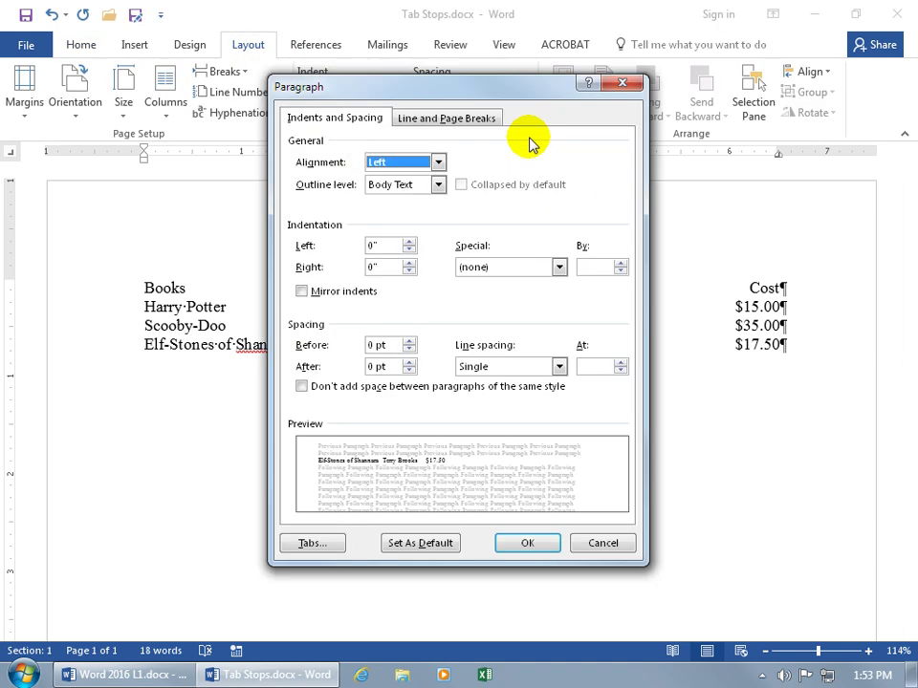
click(319, 545)
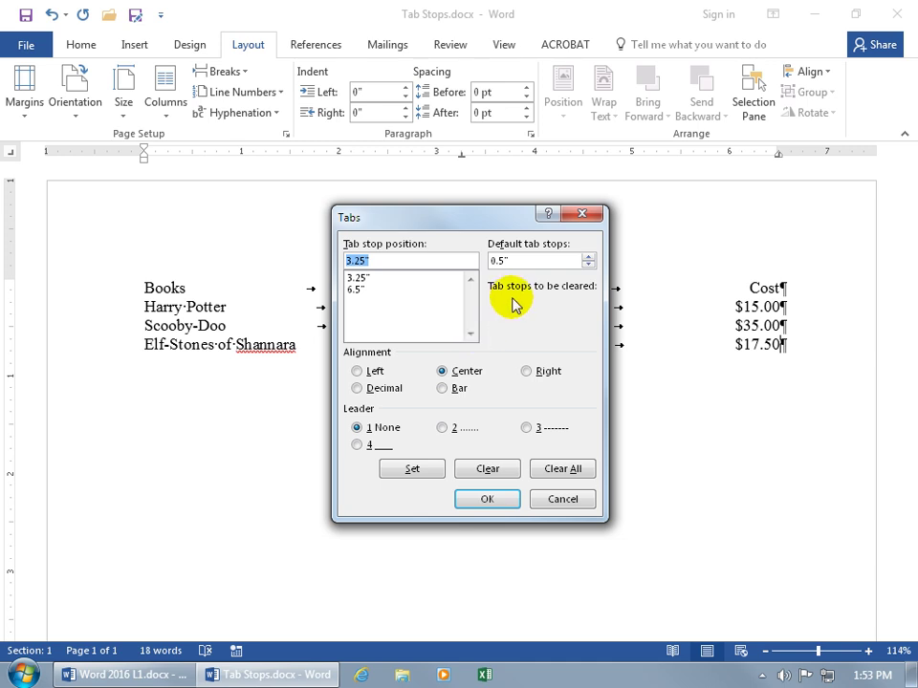
click(589, 265)
click(589, 256)
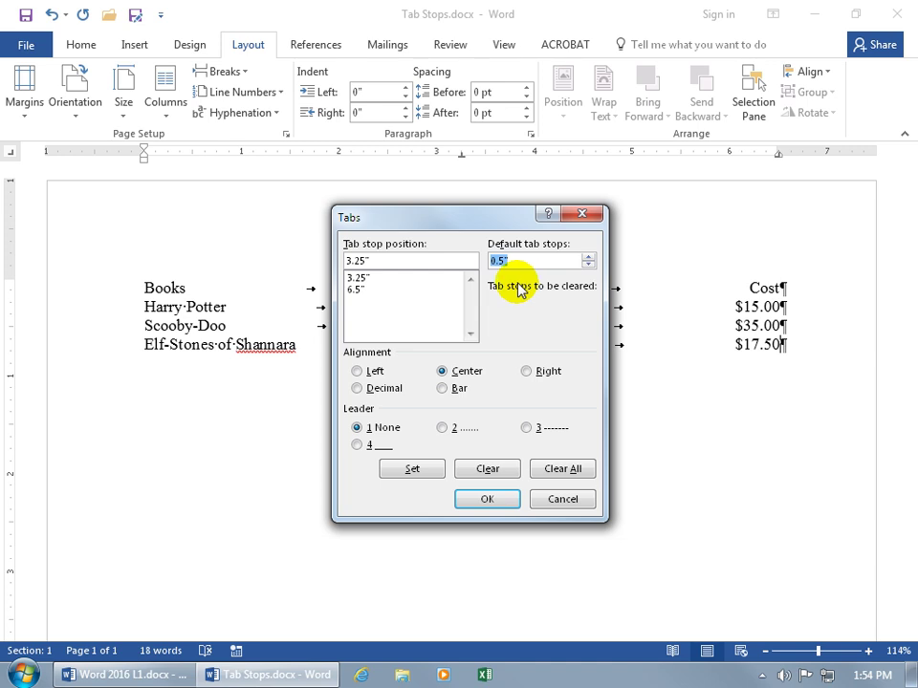
click(360, 278)
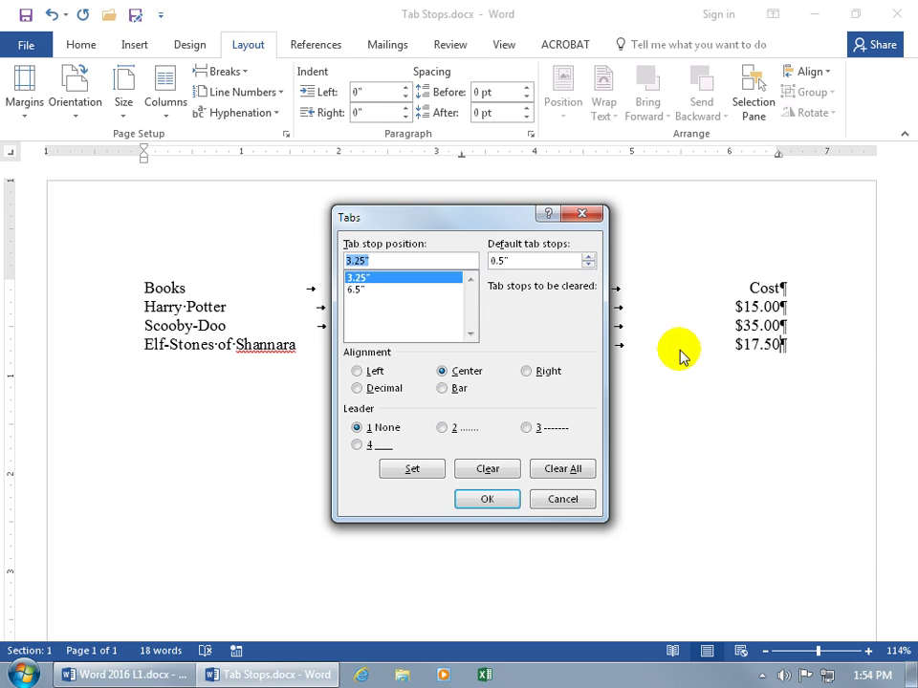
click(560, 501)
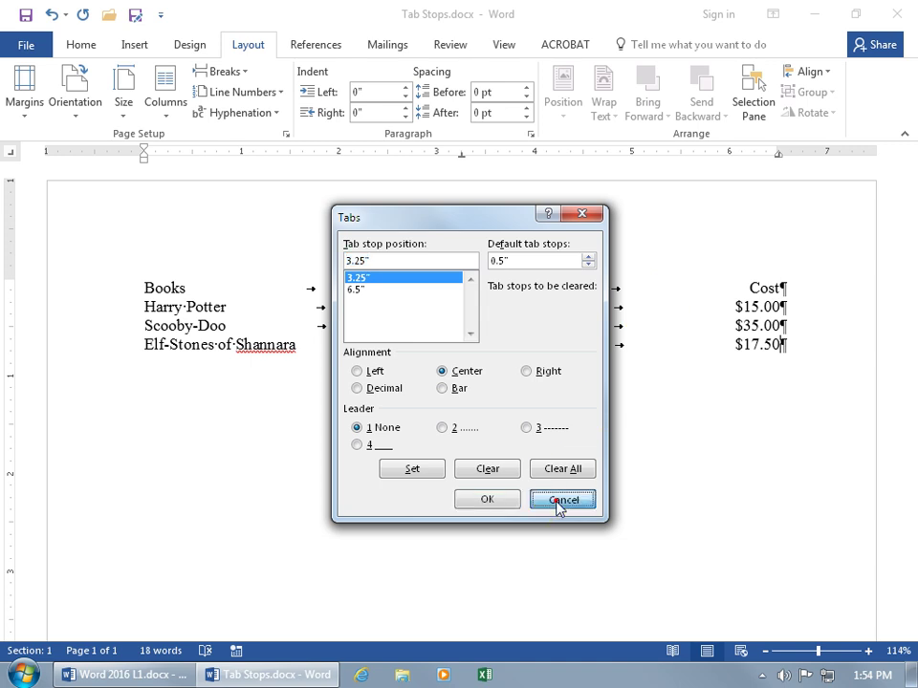
Clear the 6.5" right tab stop from all four lines of the list
drag(782, 346, 68, 287)
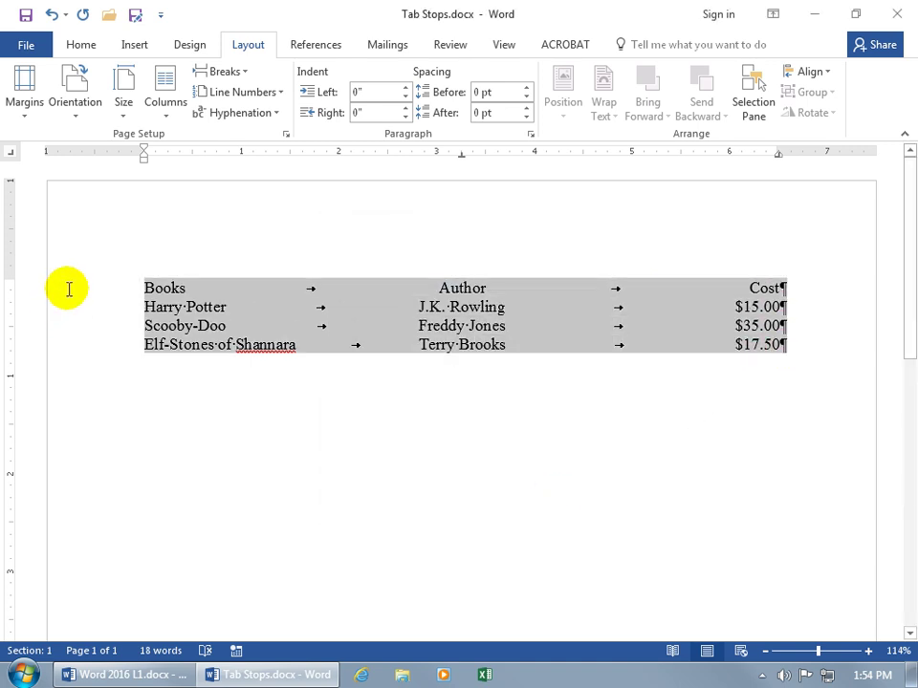
double_click(461, 155)
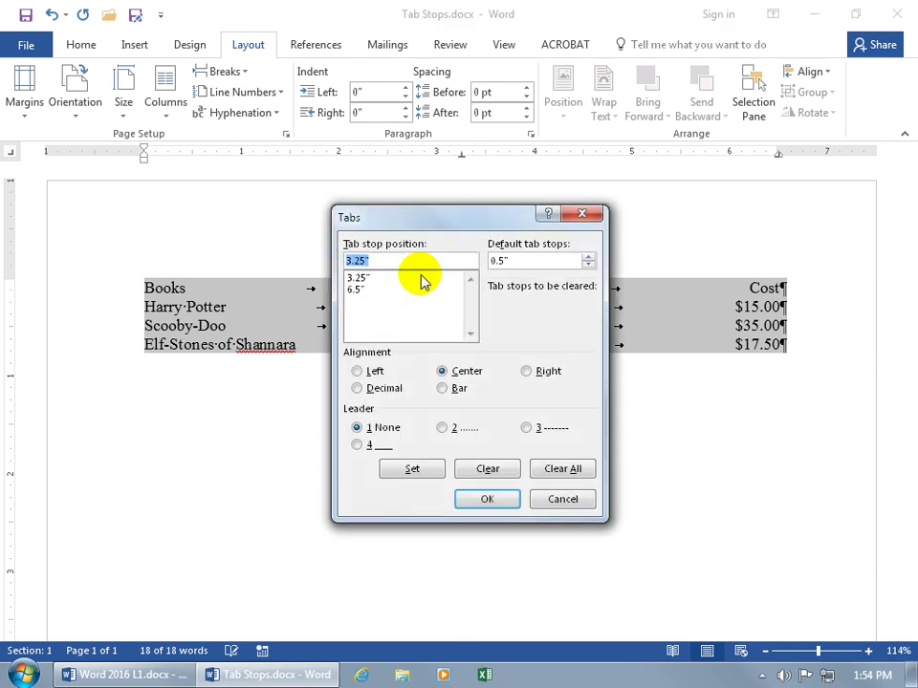
click(358, 278)
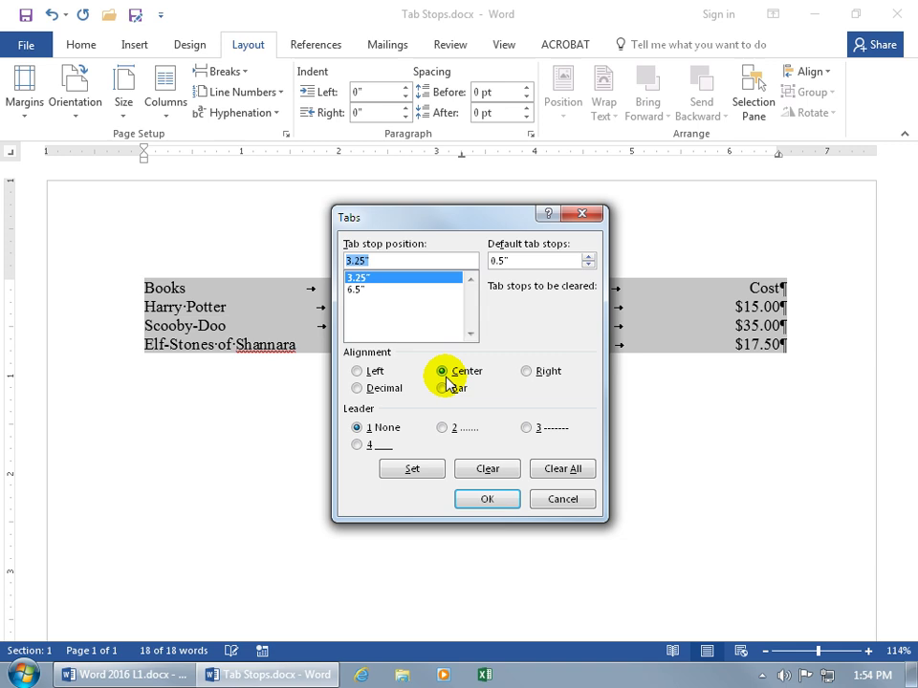
click(357, 289)
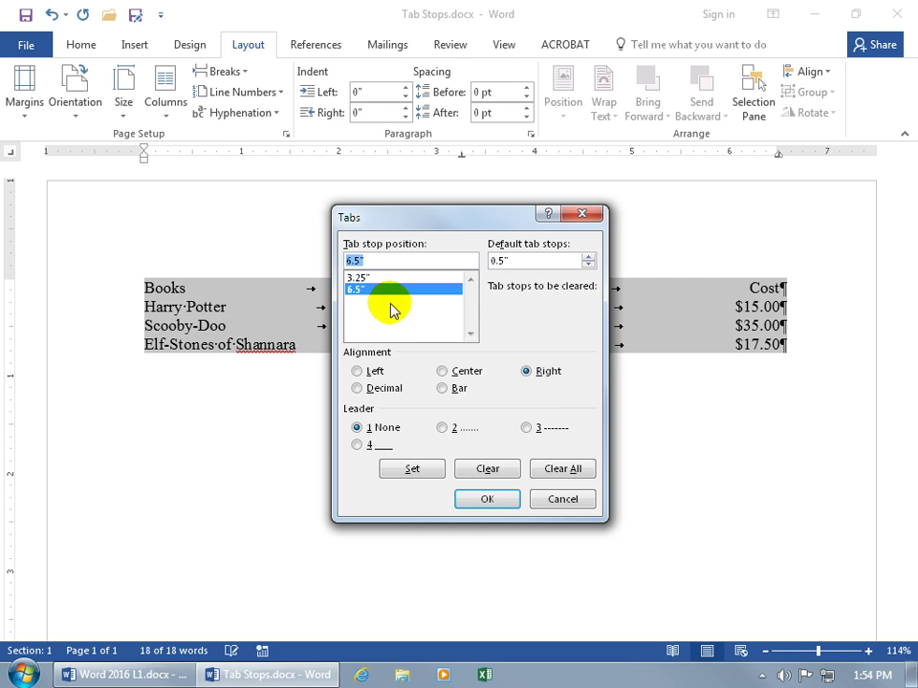
click(485, 469)
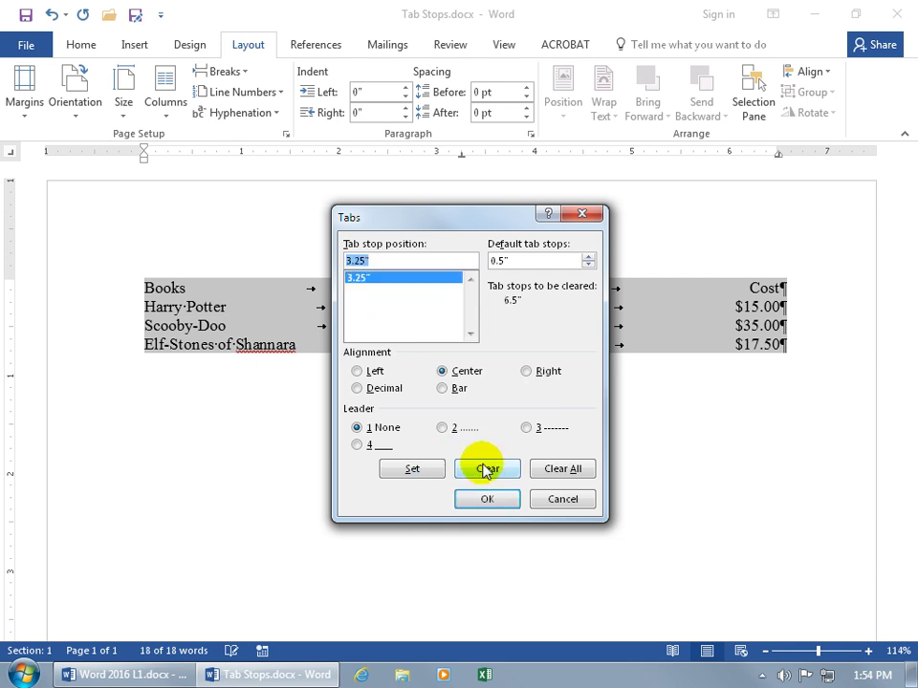
click(497, 503)
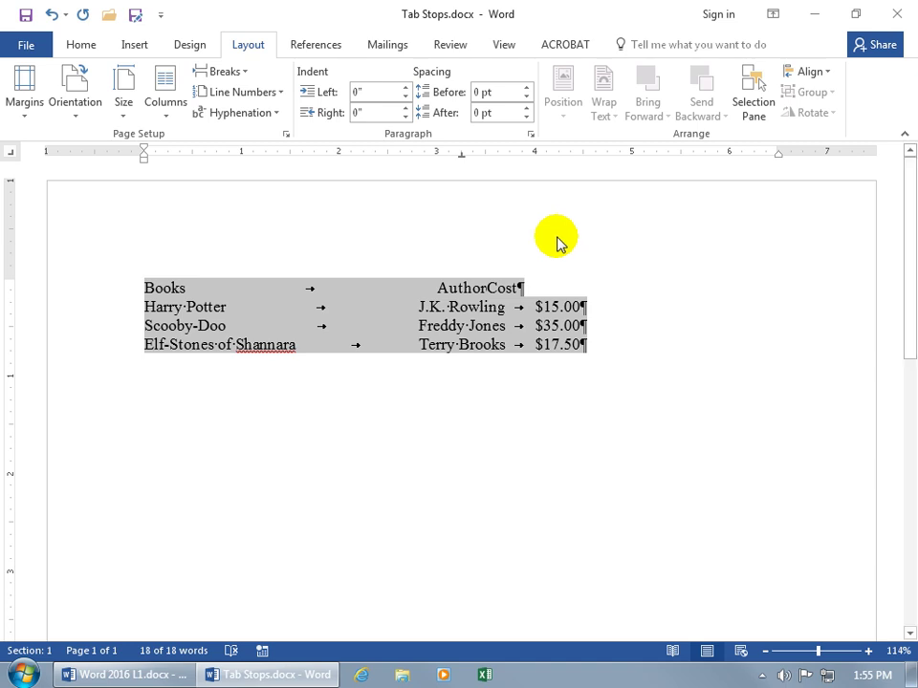
Set a right-aligned tab stop at 6.5" with no leader for all four lines of the list
double_click(461, 155)
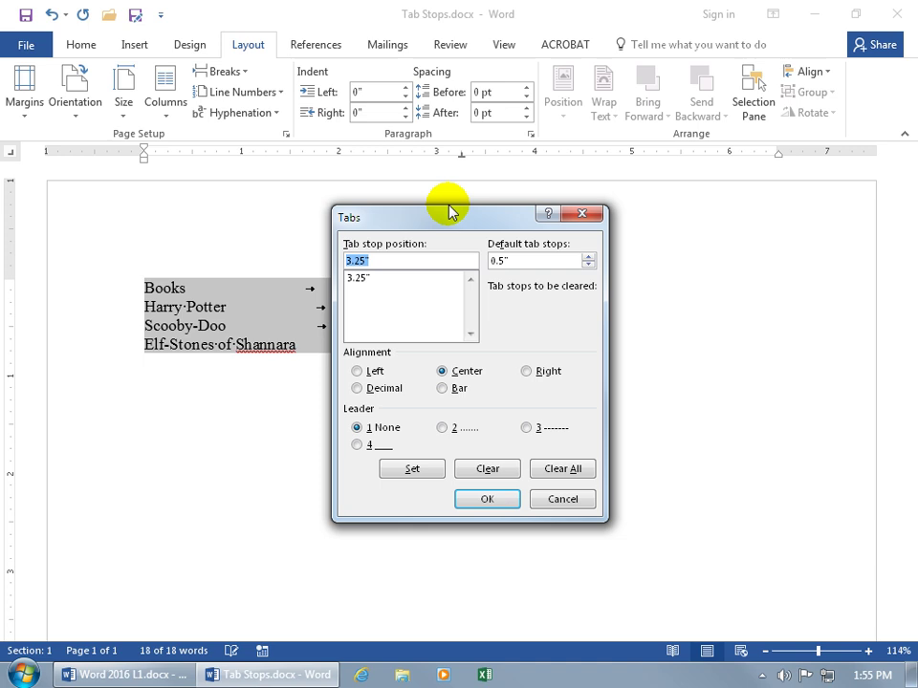
click(408, 259)
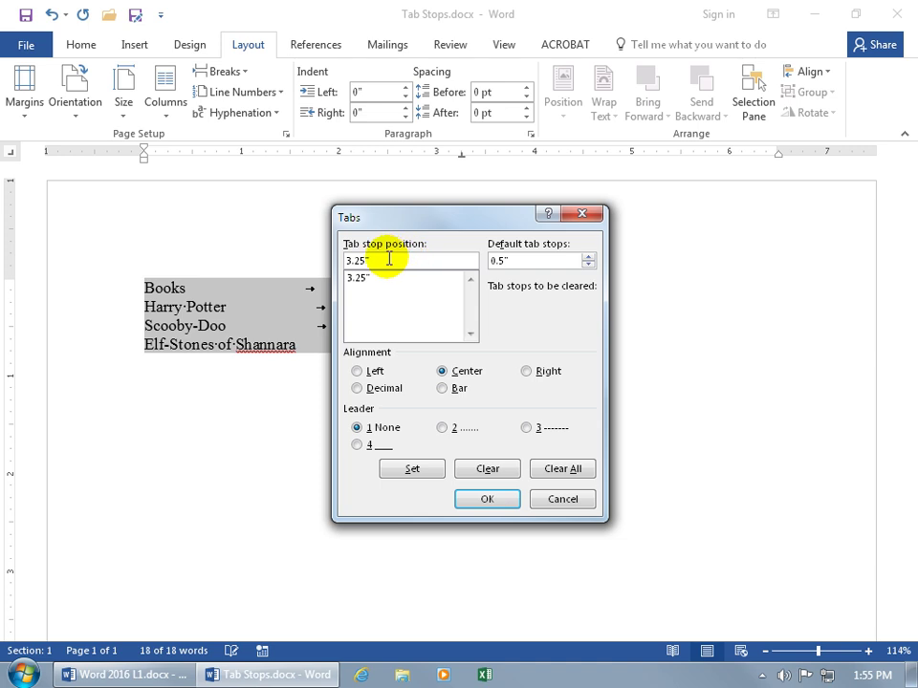
key(BackSpace)
key(BackSpace)
key(BackSpace)
key(BackSpace)
key(BackSpace)
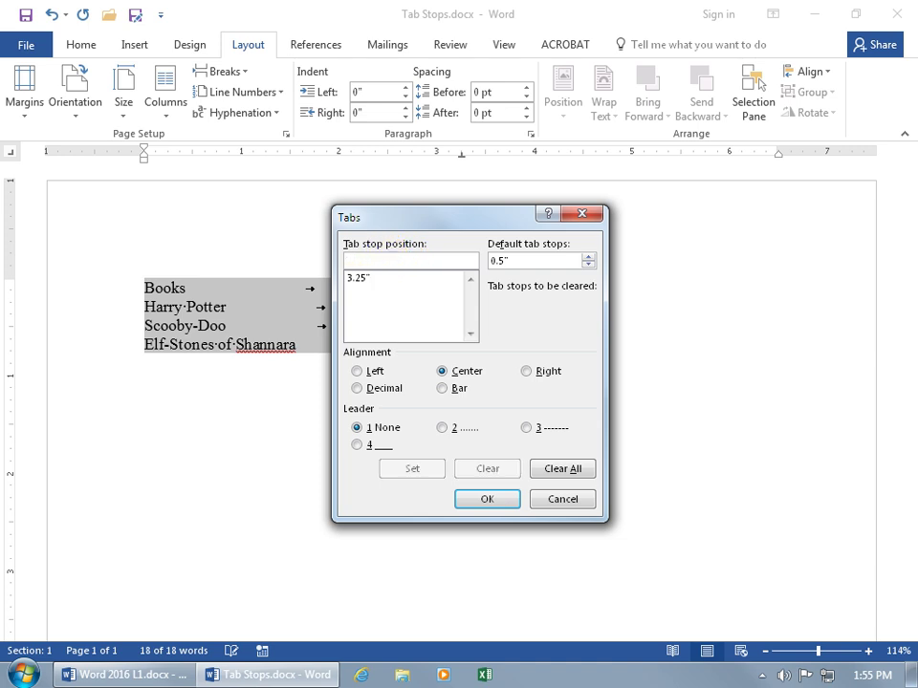
text(6.5)
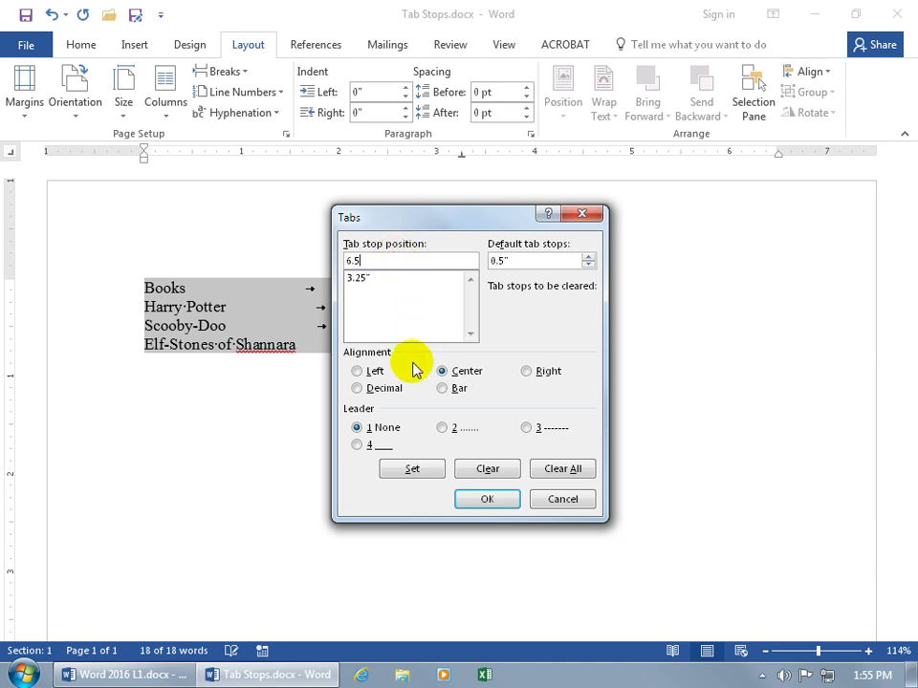
click(526, 371)
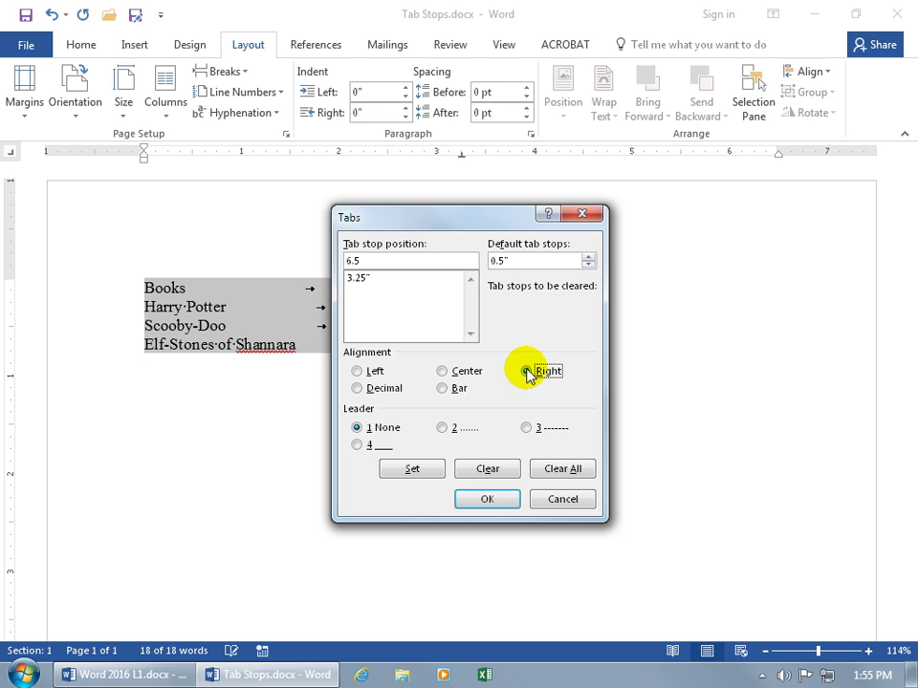
click(424, 469)
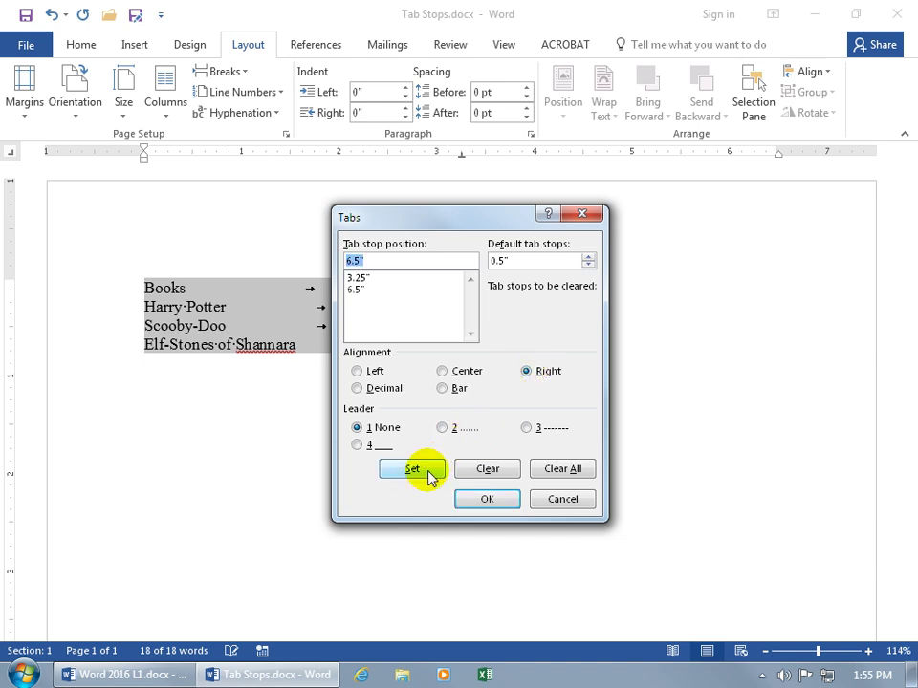
click(490, 499)
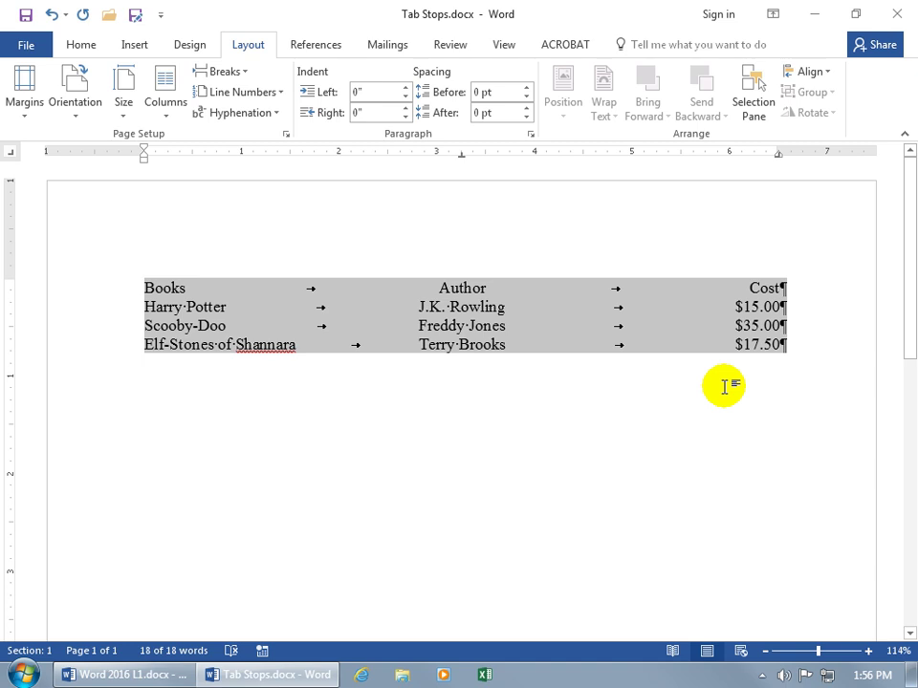
click(441, 343)
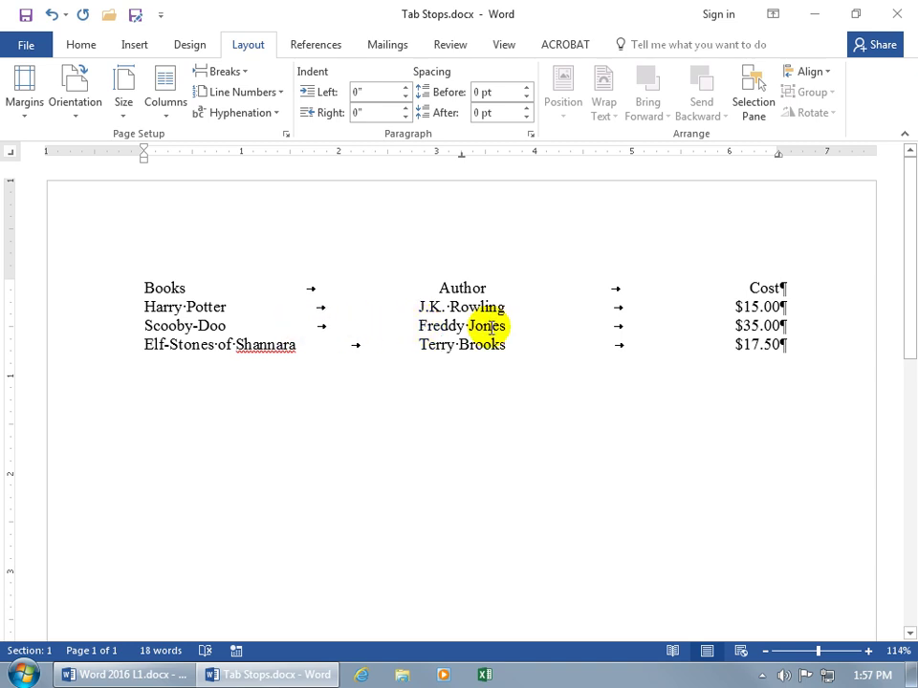
Add a dotted leader (style 2) to the 3.25" center tab stop of the three book lines below the heading
drag(145, 287, 780, 346)
click(199, 307)
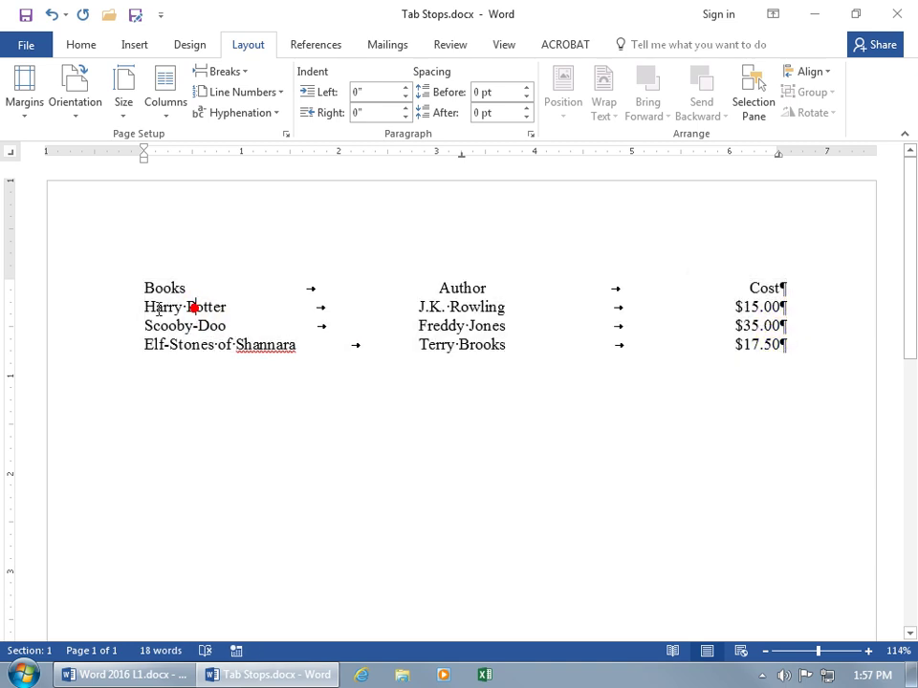
drag(139, 307, 780, 348)
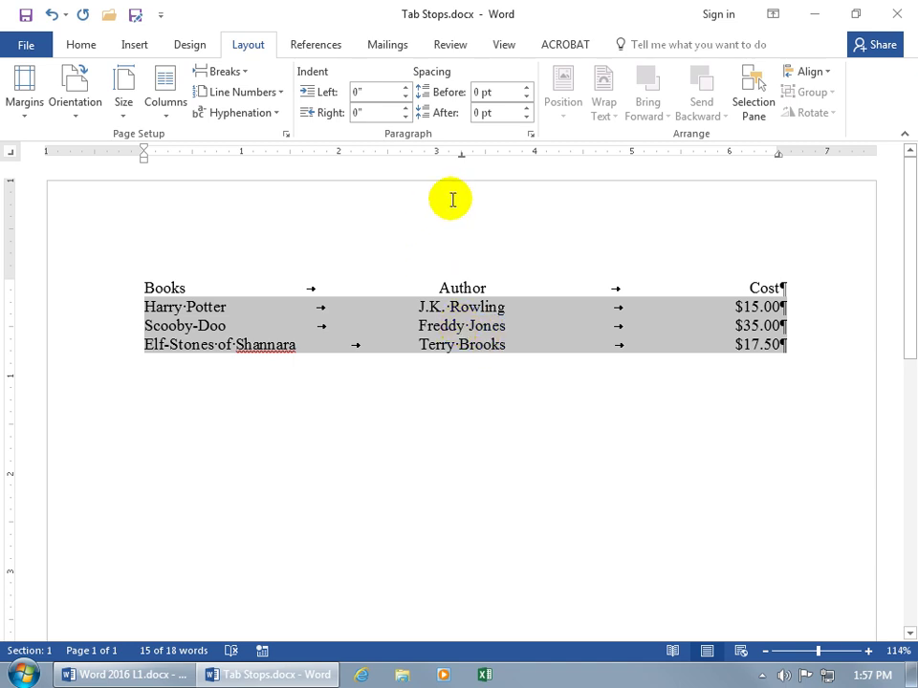
drag(461, 155, 462, 156)
double_click(461, 155)
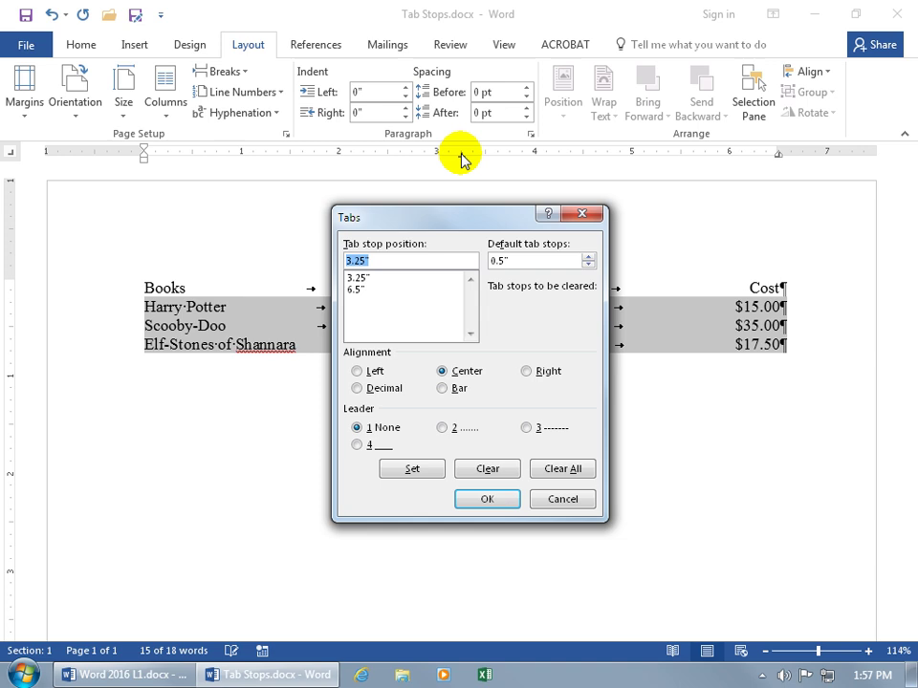
click(356, 278)
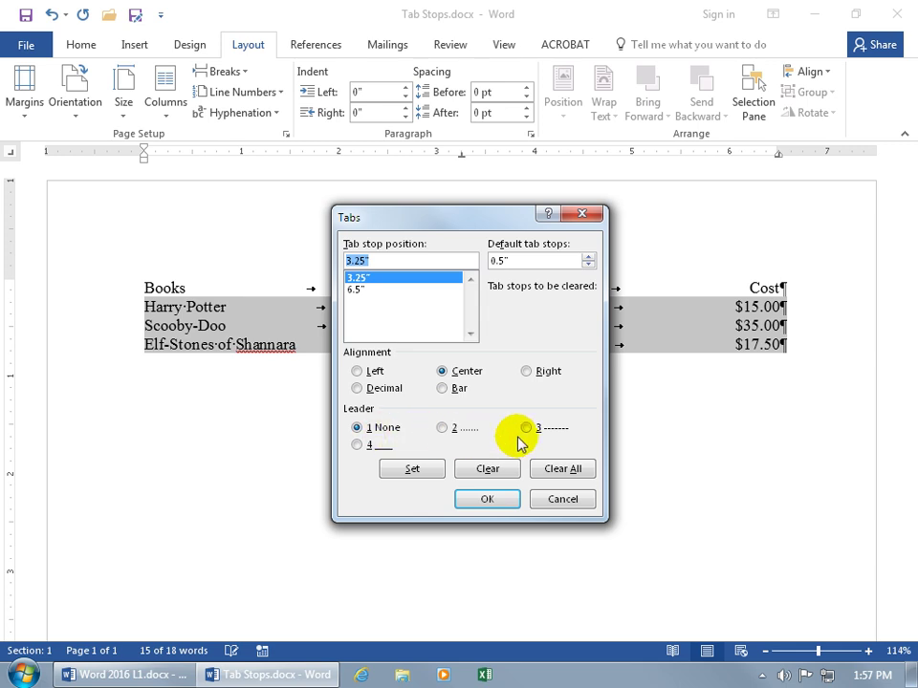
click(443, 429)
click(425, 469)
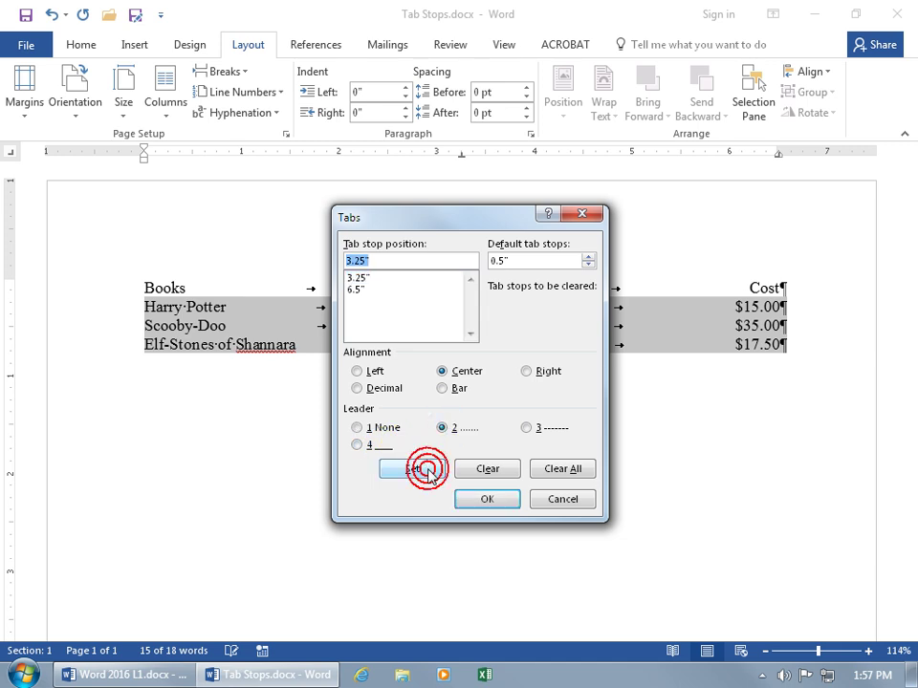
click(482, 500)
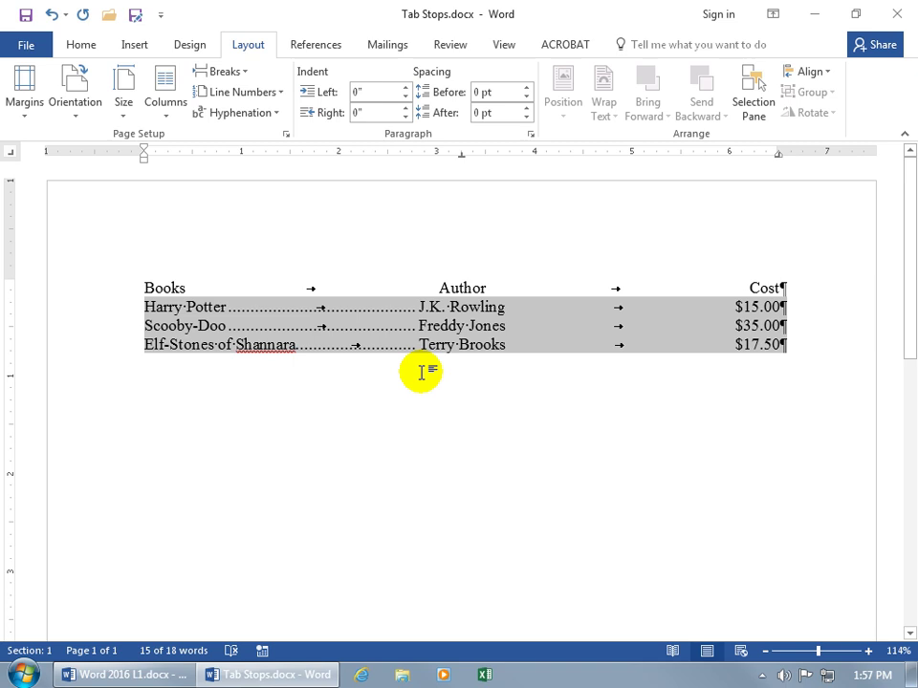
click(506, 328)
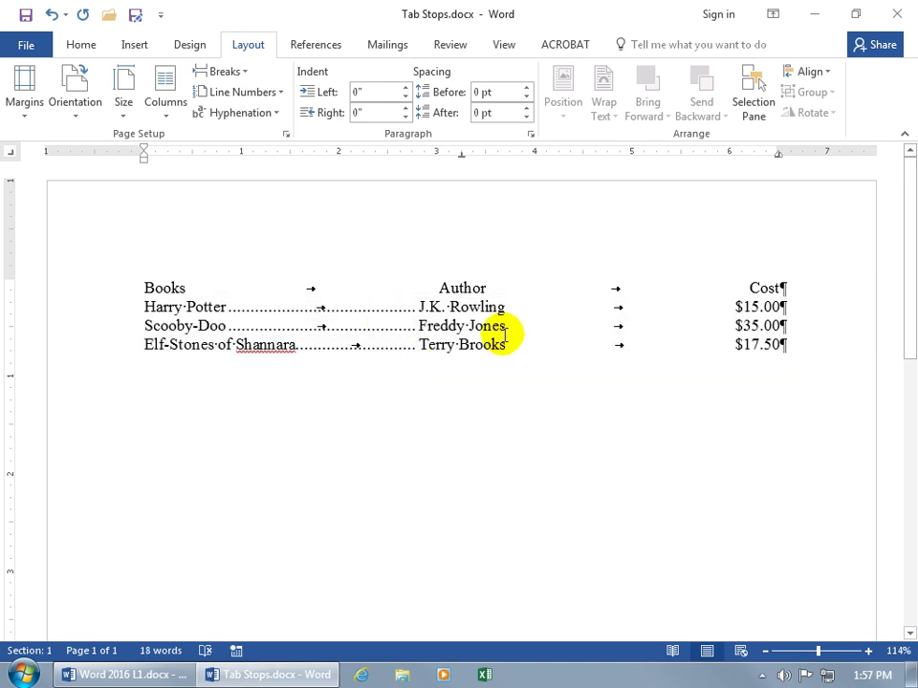
click(82, 44)
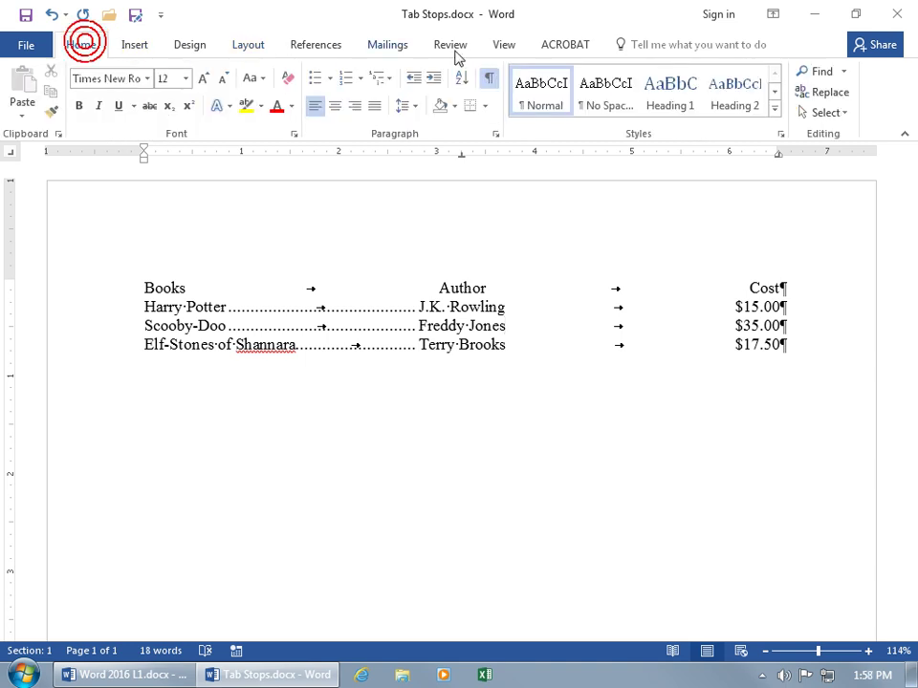
Hide the formatting marks and add a dashed leader (style 3) to the 6.5" right tab stop of the three book lines
click(489, 79)
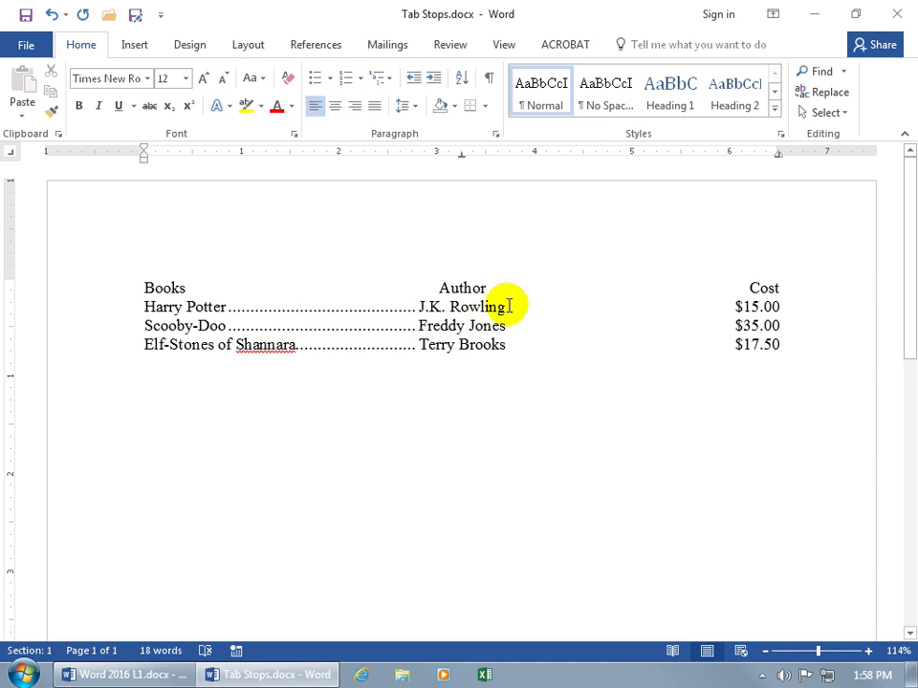
drag(143, 307, 770, 344)
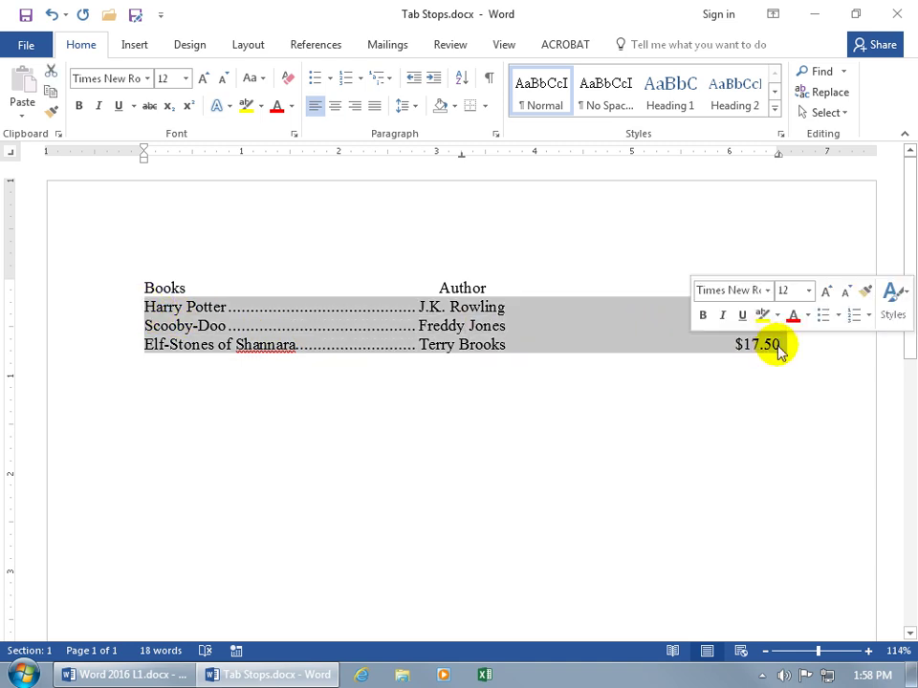
double_click(463, 157)
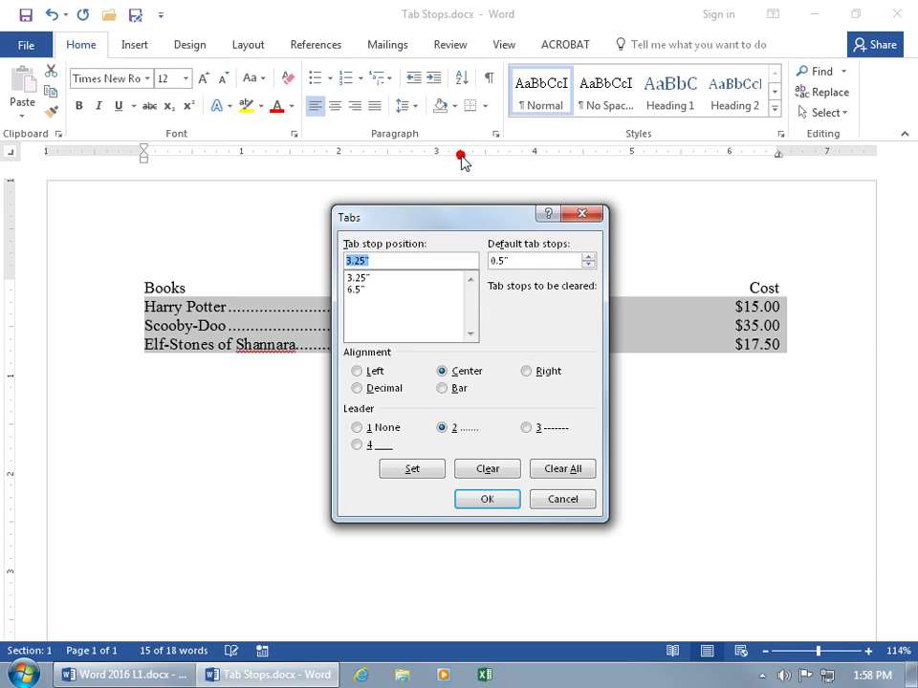
click(353, 290)
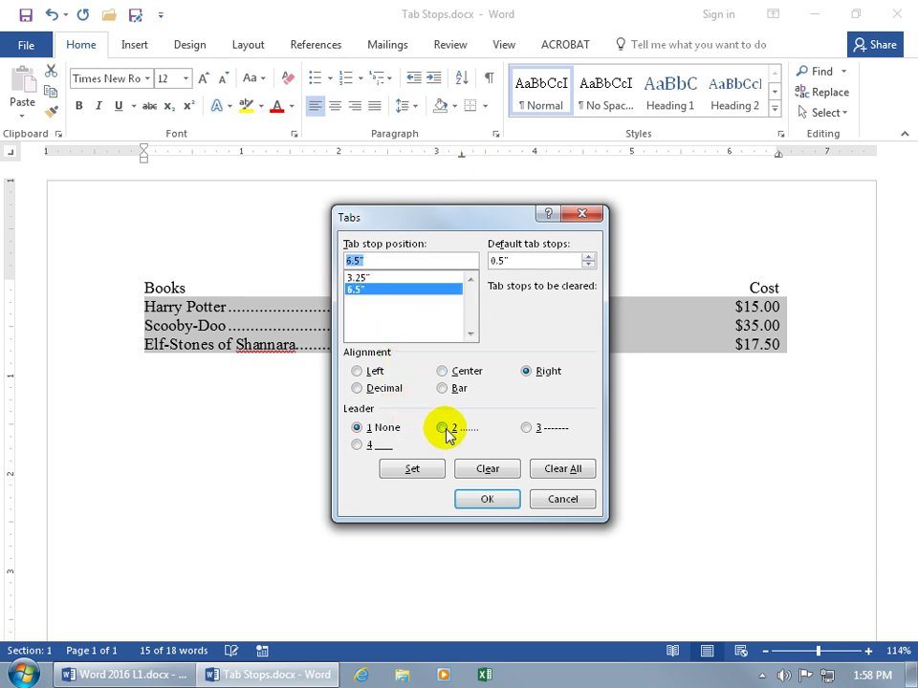
click(526, 428)
click(418, 468)
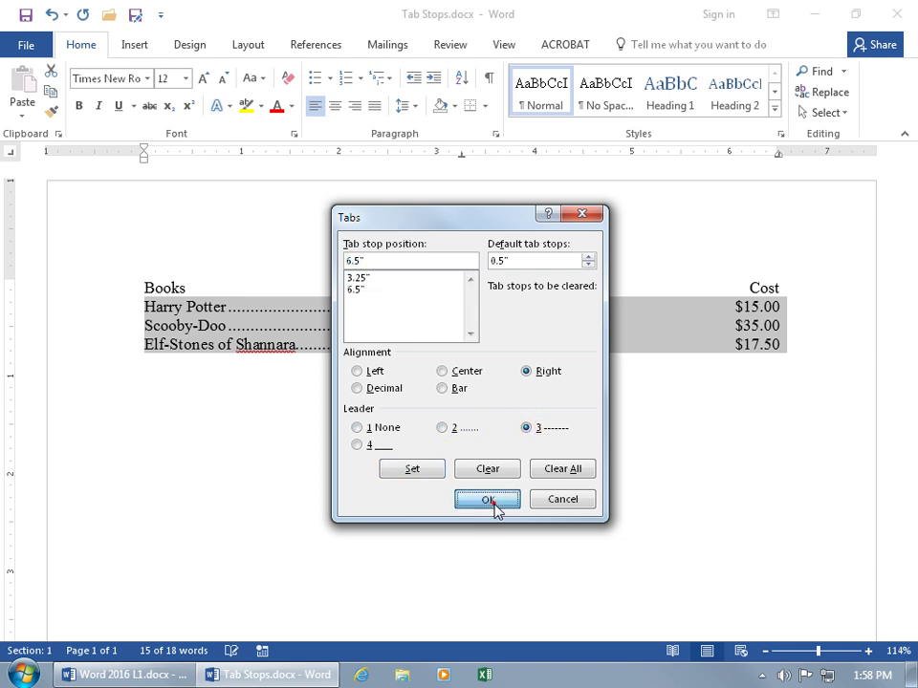
click(491, 505)
click(503, 348)
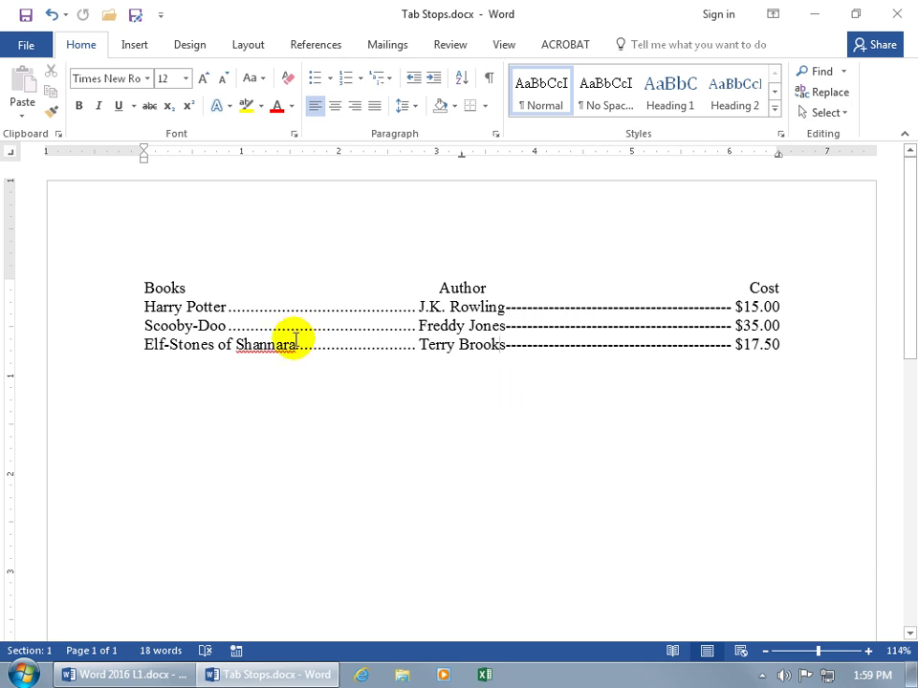
Replace the three book lines' 6.5" right stop with a decimal stop at about 5.8", and change the Harry Potter price to $1,005.00
click(11, 153)
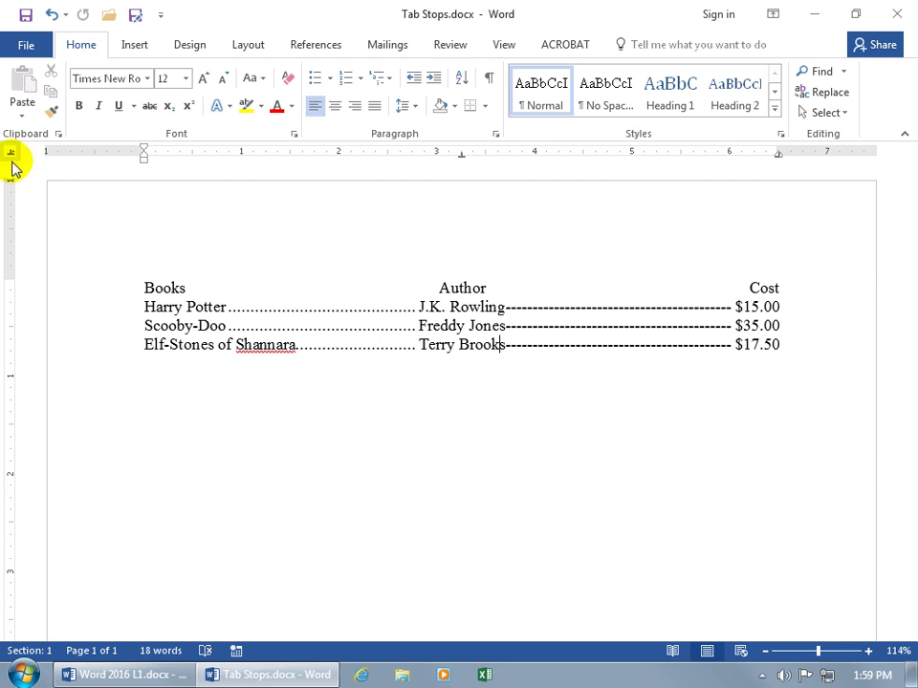
click(11, 155)
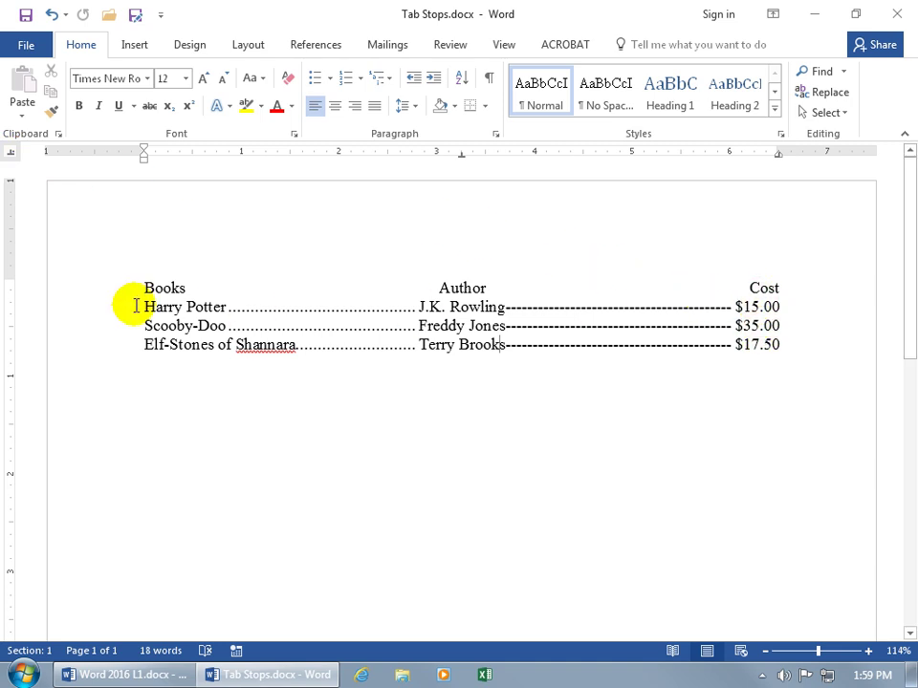
drag(141, 305, 773, 344)
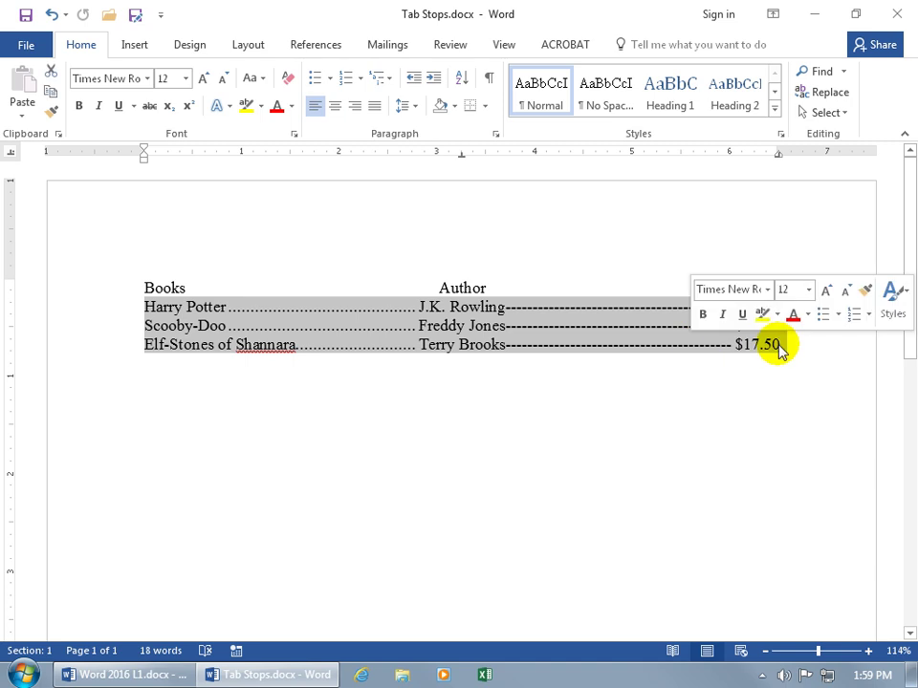
drag(779, 154, 779, 229)
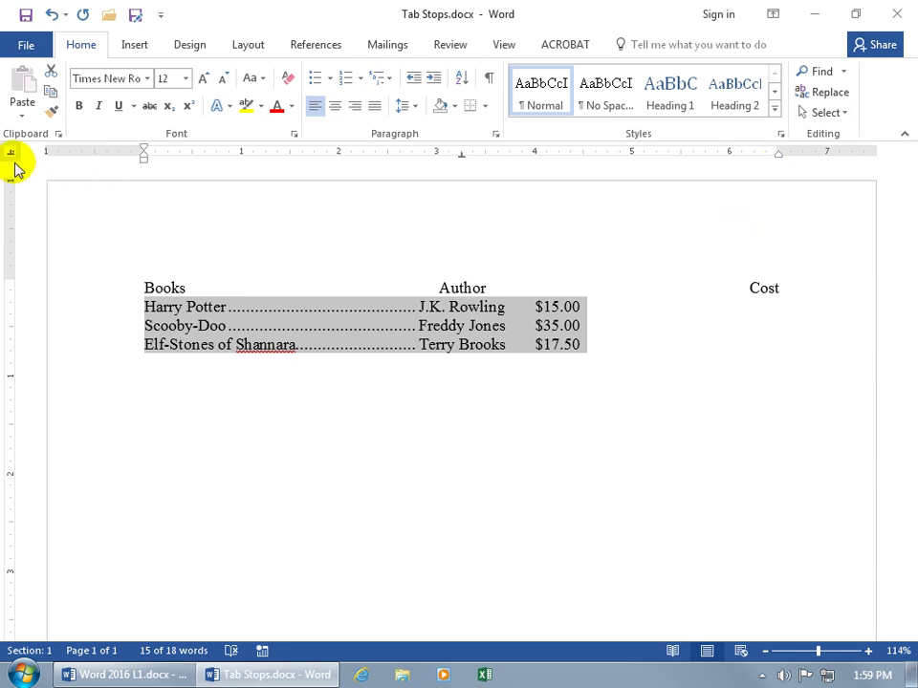
drag(675, 156, 710, 158)
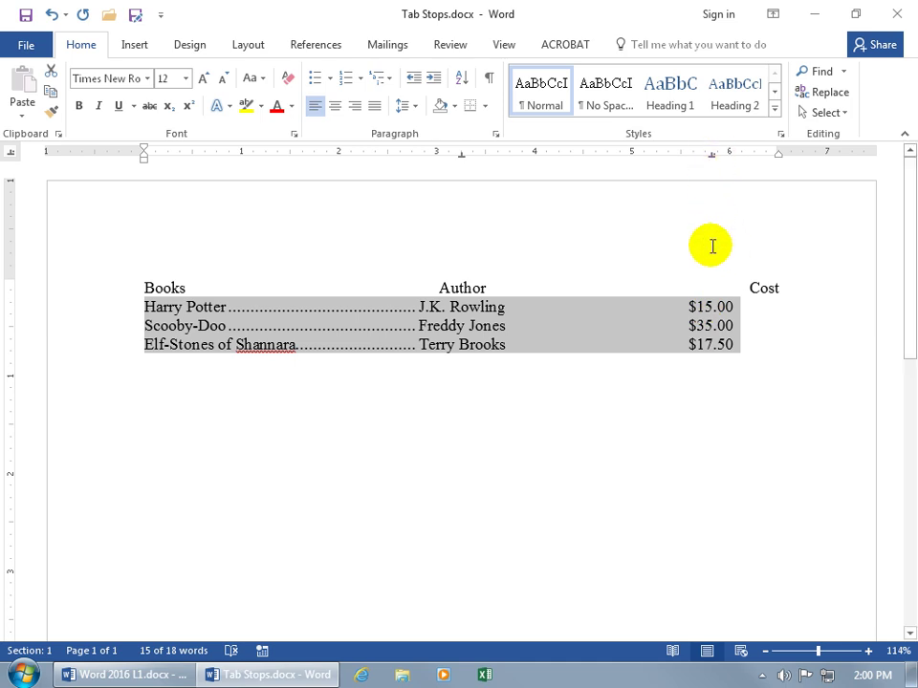
click(705, 307)
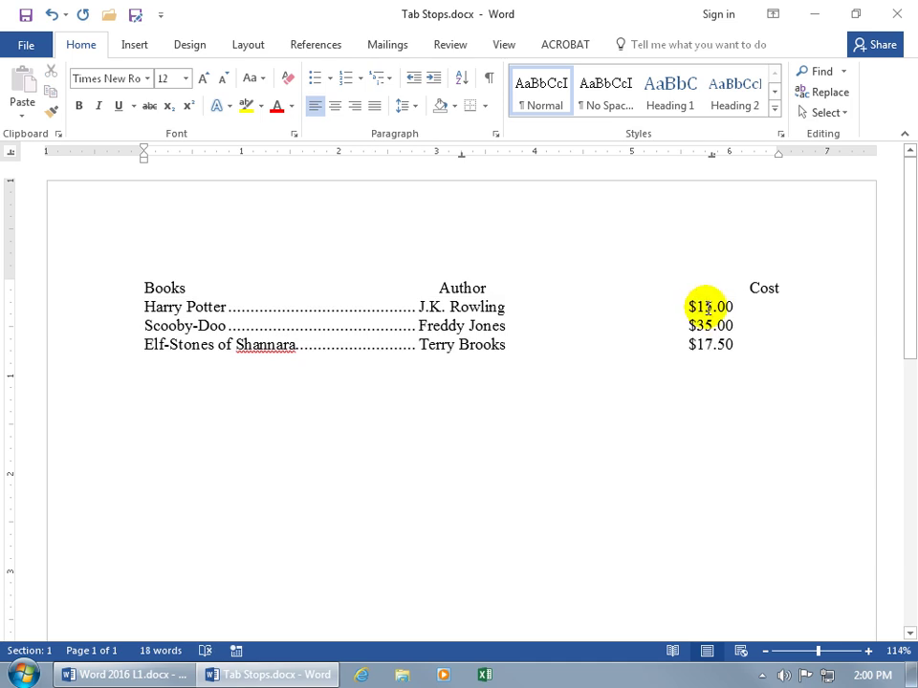
text(,00)
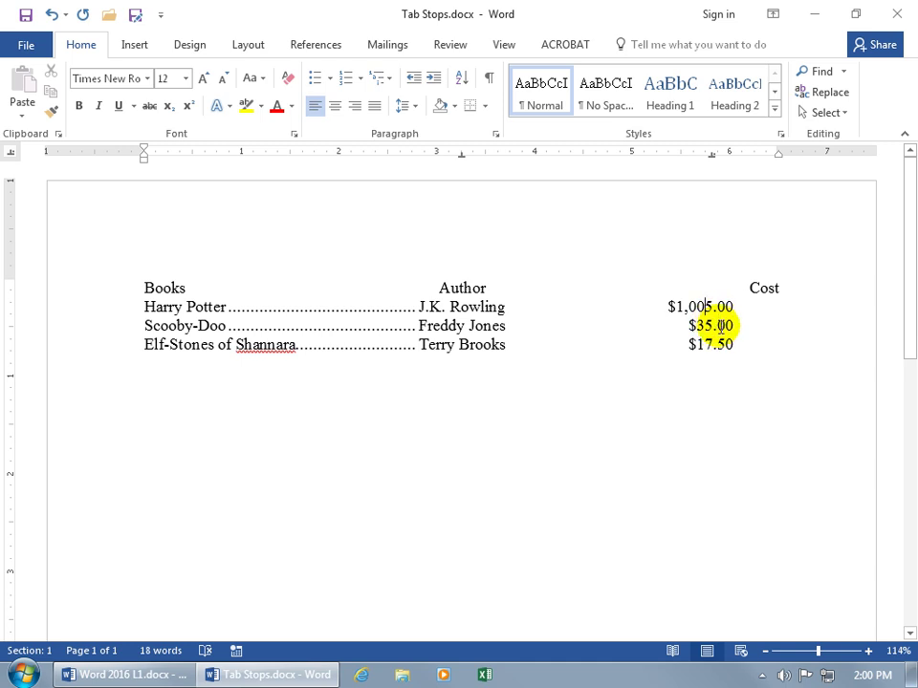
Undo the price edit and the decimal stop, going back to the dashed-leader right tab stop at 6.5"
click(49, 14)
click(49, 15)
click(49, 14)
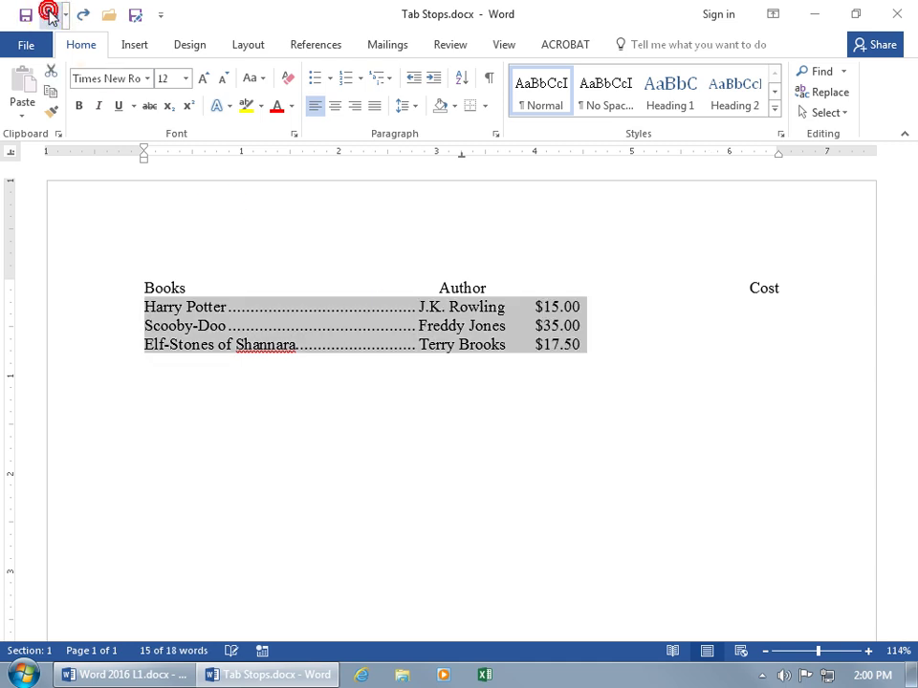
click(48, 14)
Choose the bar tab type and add two blank lines below the list, clearing the inherited 3.25" and 6.5" tab stops
click(11, 153)
click(11, 156)
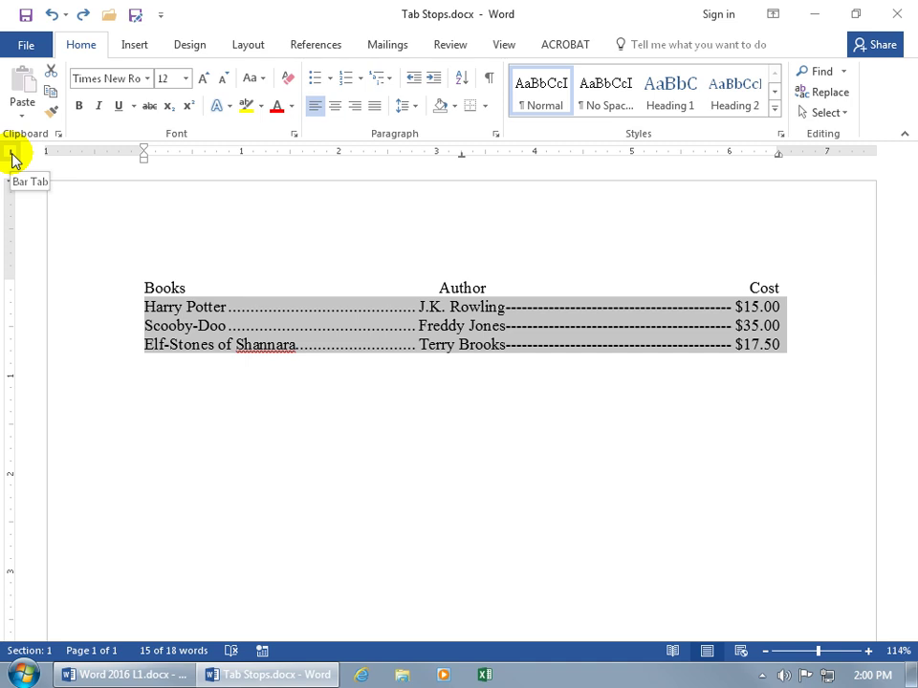
click(813, 354)
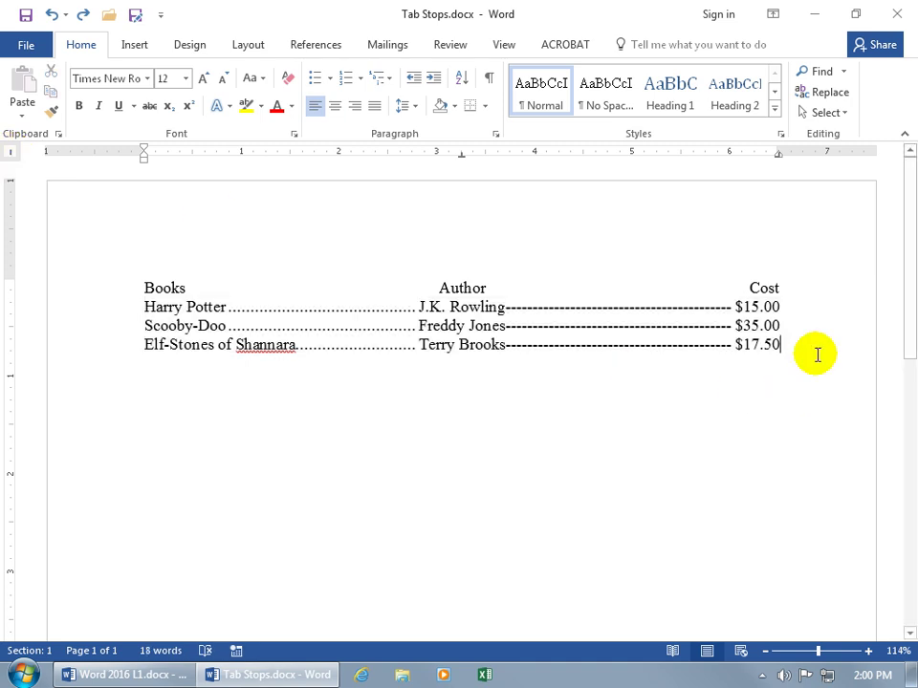
key(Return)
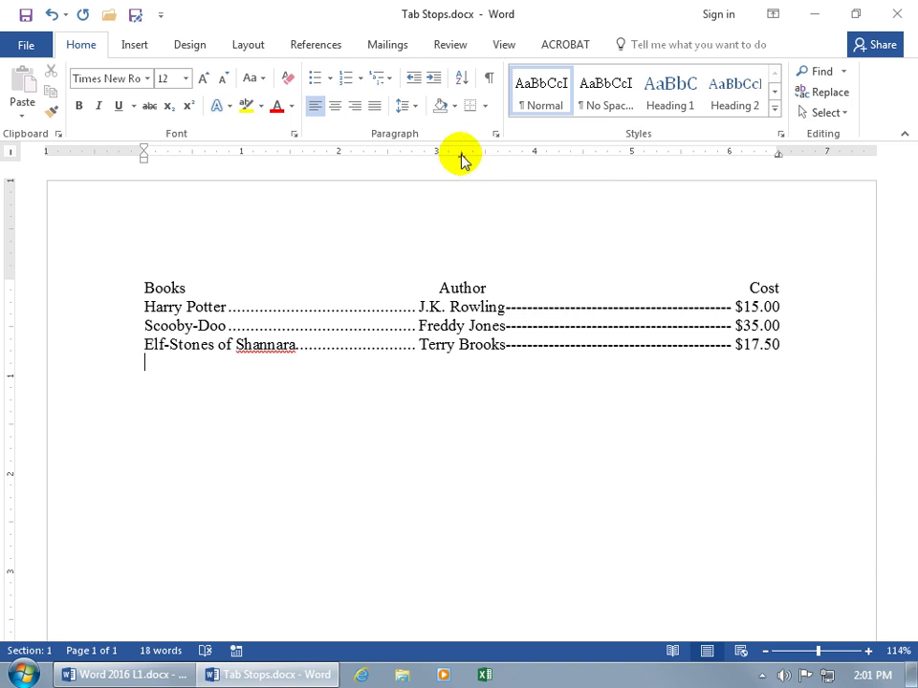
drag(463, 158, 463, 174)
drag(778, 155, 774, 213)
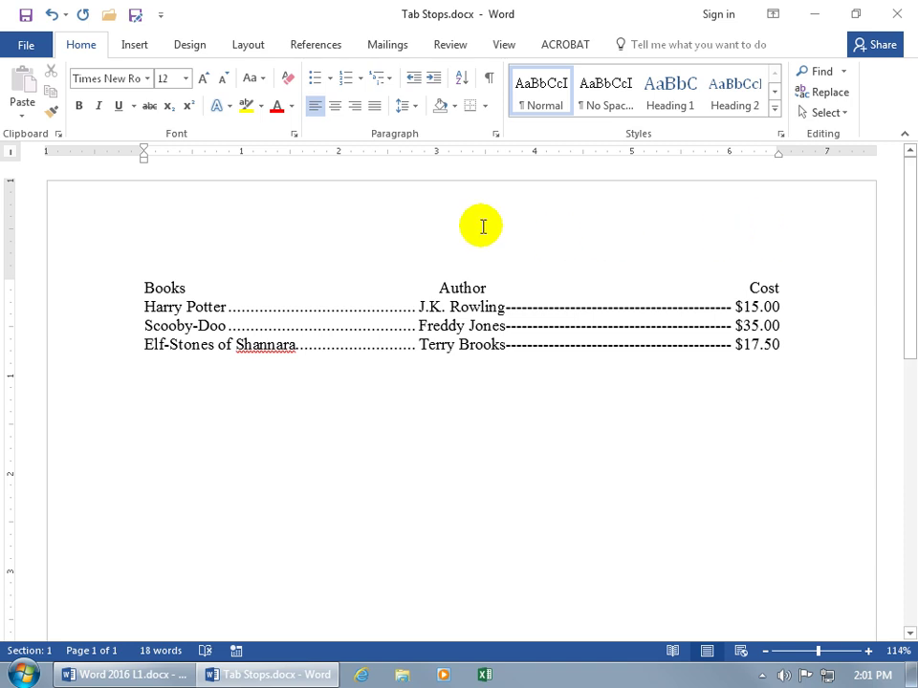
key(Return)
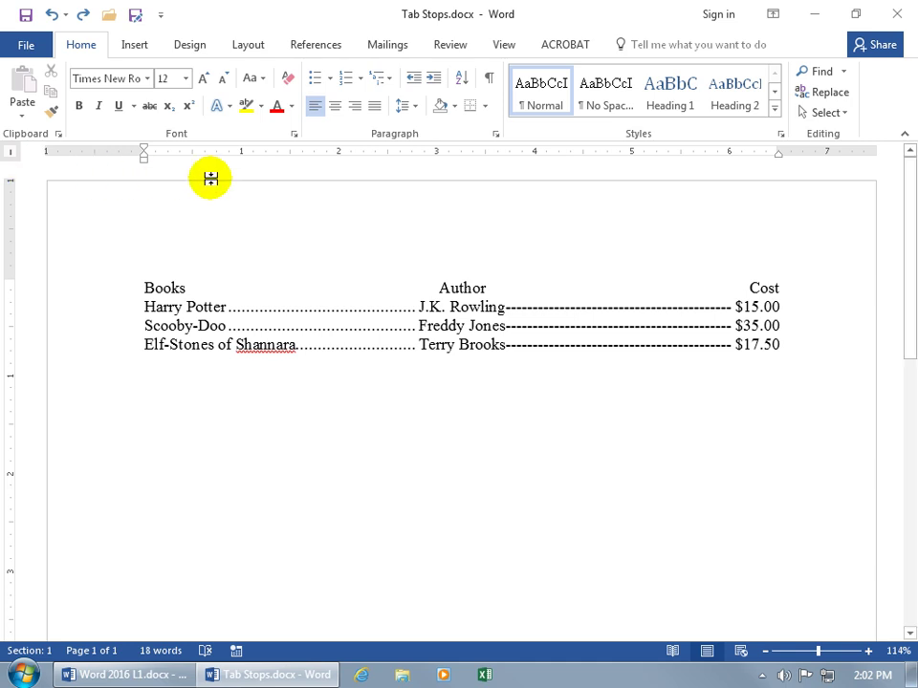
Create a vertical bar three lines tall below the list with a bar tab stop at 1", and clear the stop from the following line
click(242, 156)
click(242, 156)
key(Tab)
key(BackSpace)
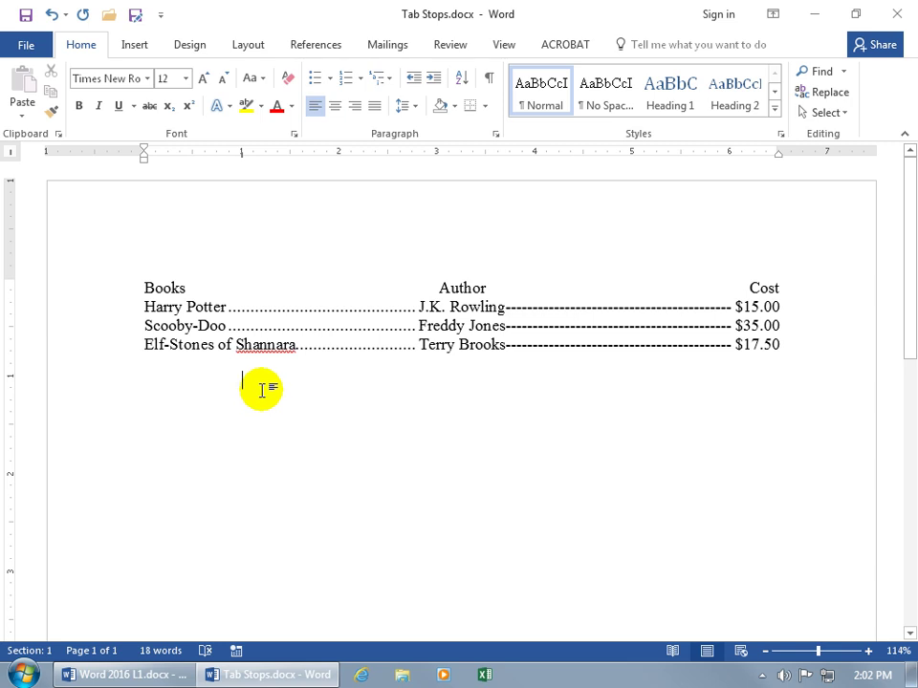
text(l)
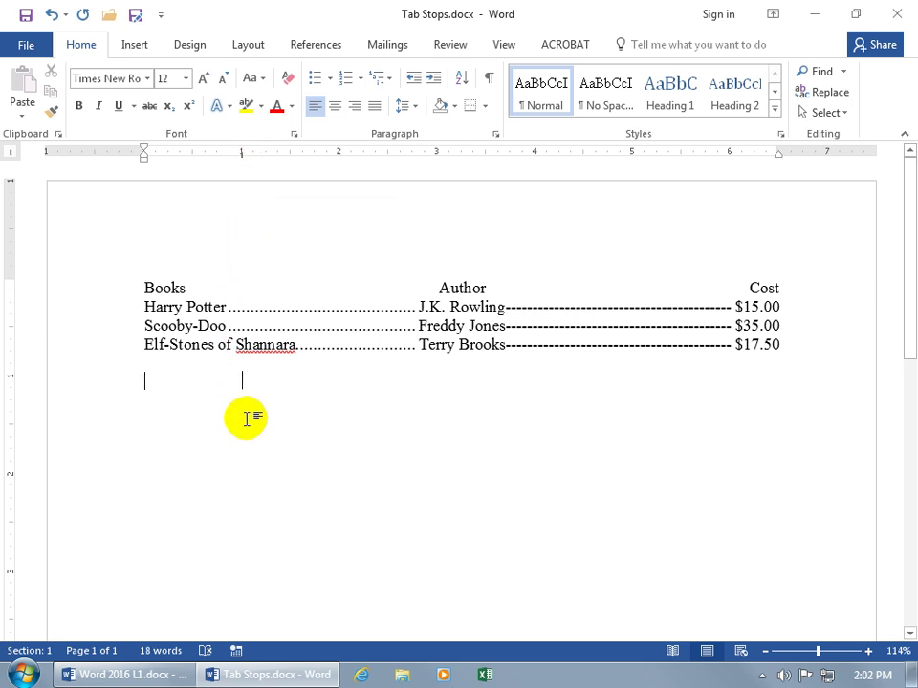
key(Return)
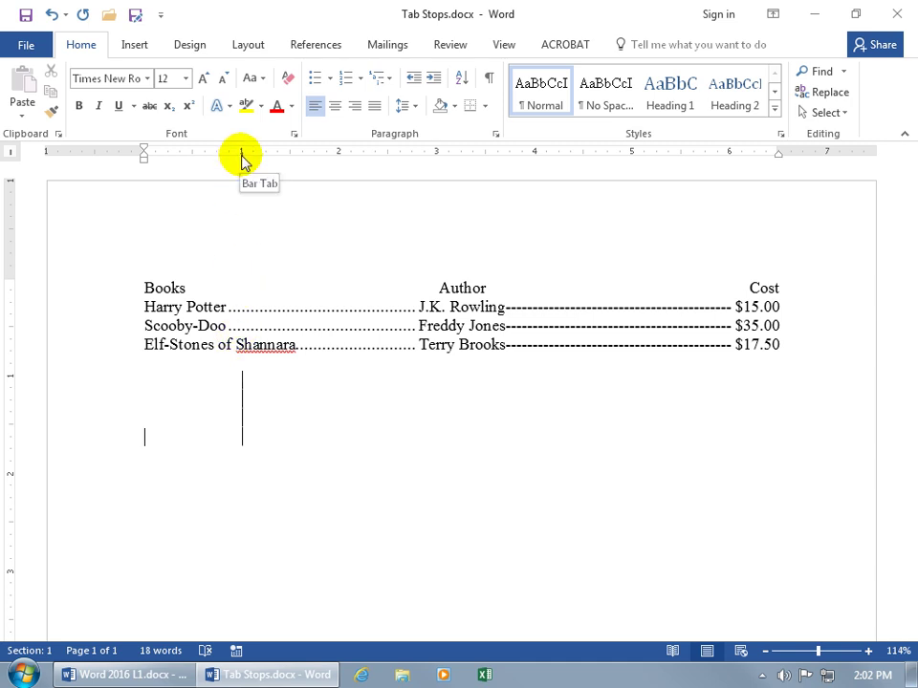
drag(242, 156, 243, 226)
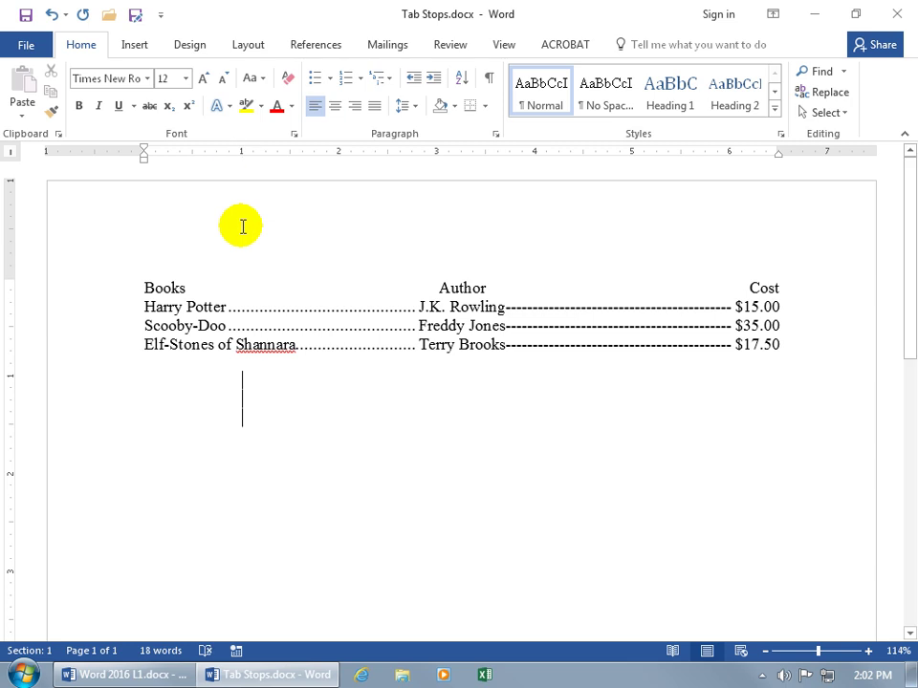
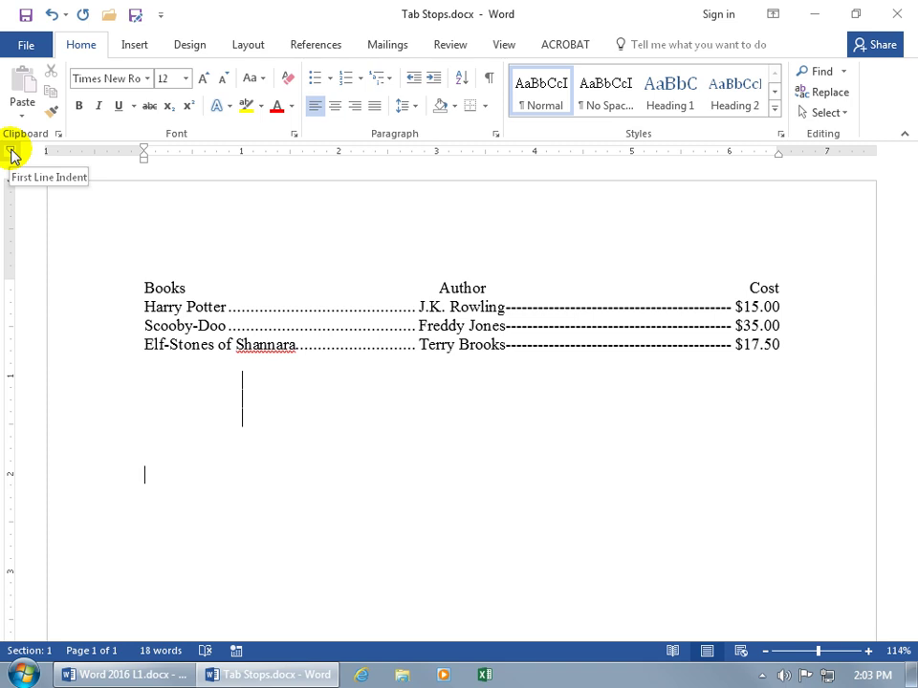
Try a hanging indent at 1" on the last blank line using the ruler's hanging indent type, and undo it
click(11, 151)
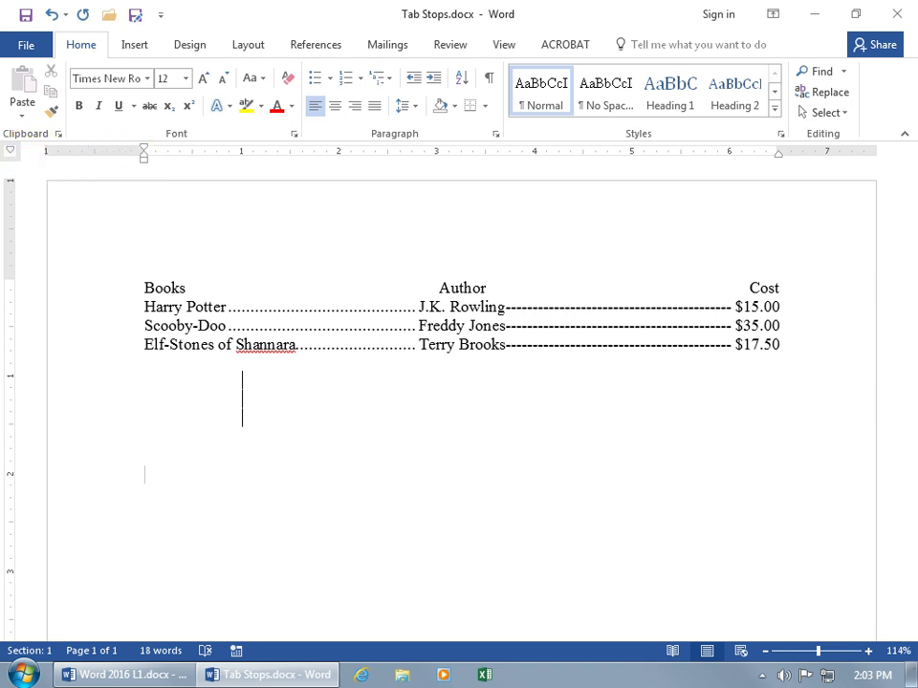
click(9, 152)
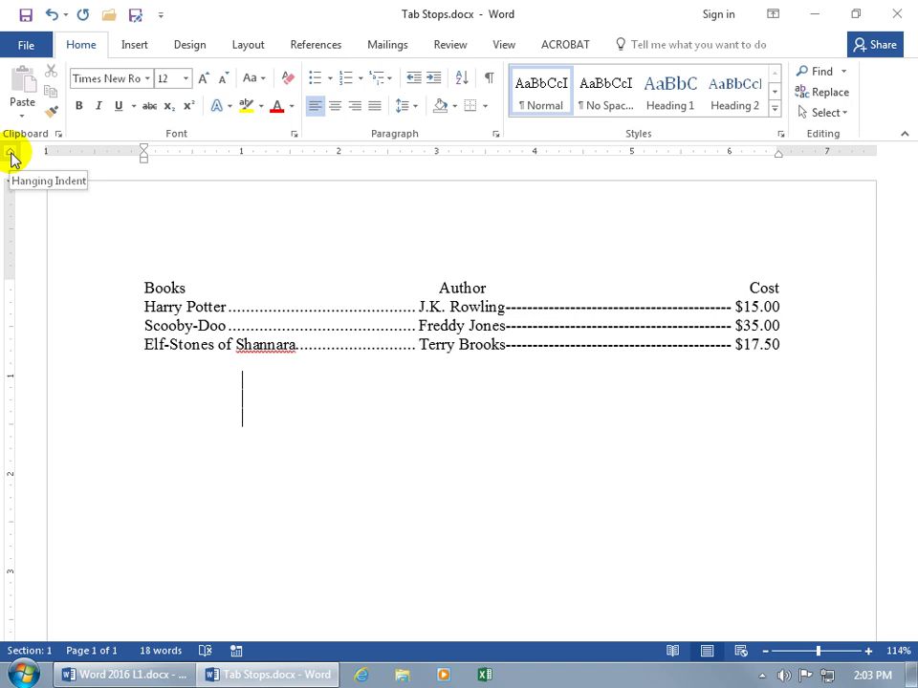
click(241, 155)
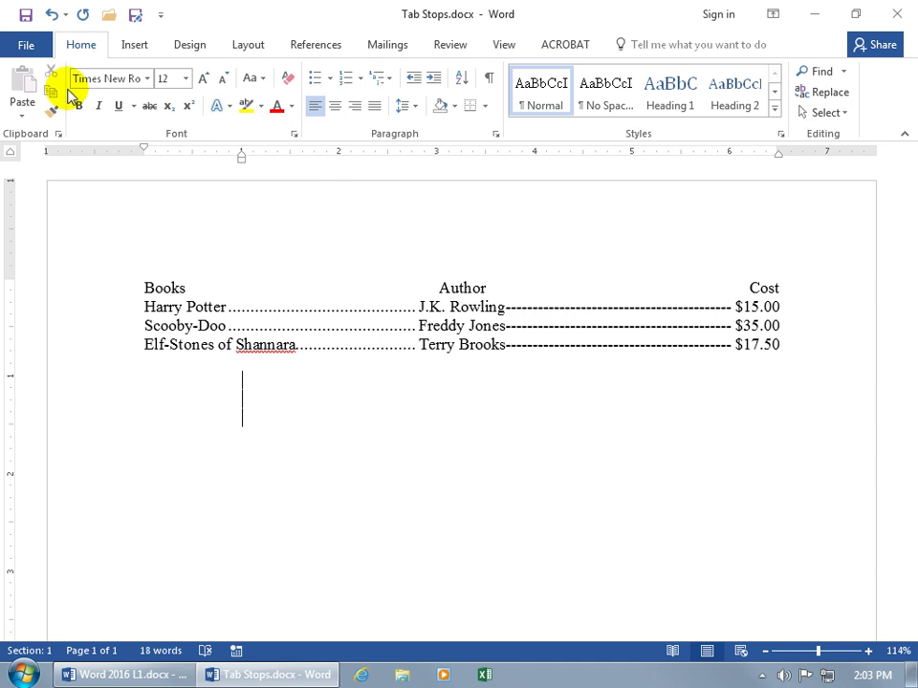
click(52, 15)
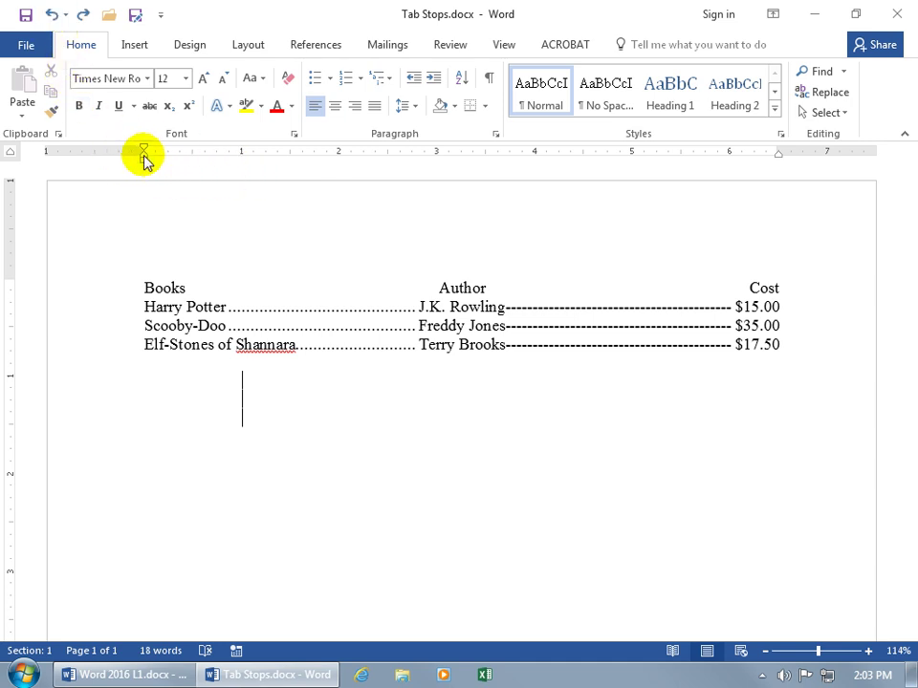
Move the last blank line's hanging indent marker inward along the ruler, and undo the move
mouse_move(145, 161)
mouse_down()
mouse_move(187, 163)
mouse_move(143, 158)
mouse_up()
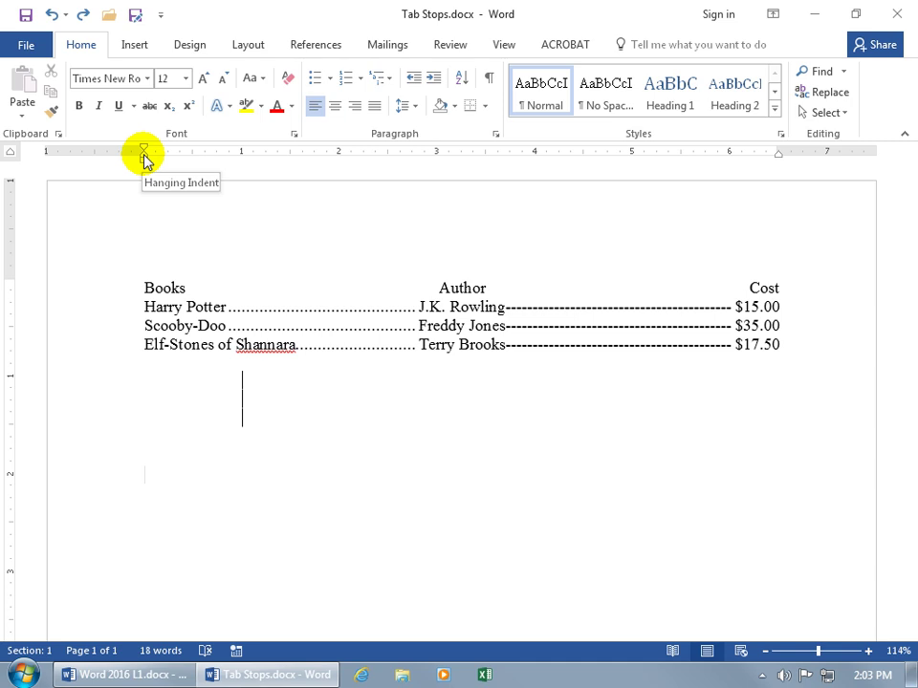
drag(143, 161, 219, 162)
click(48, 16)
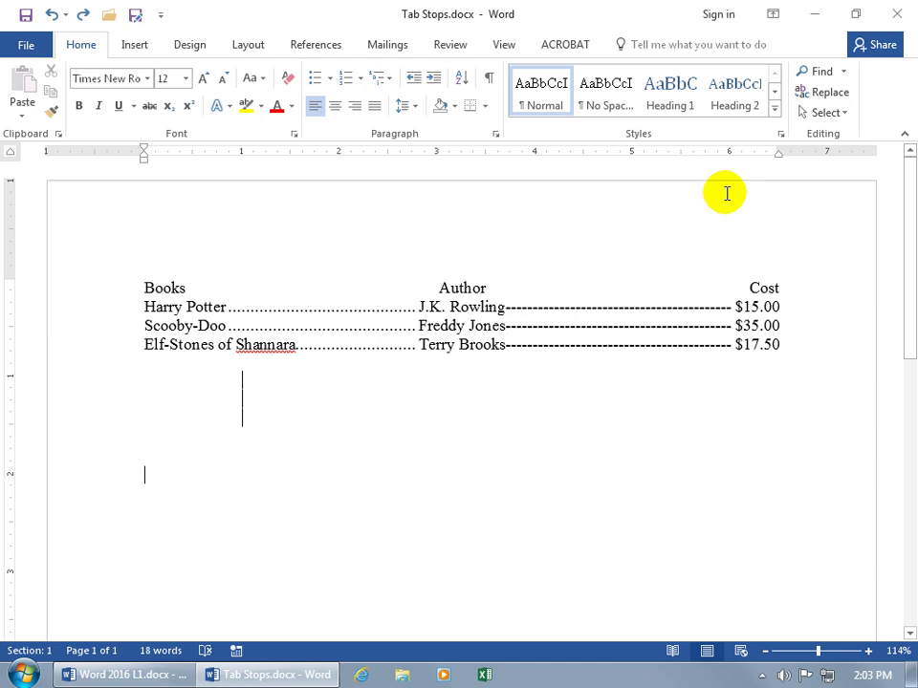
Place the insertion point on the last blank line and change the ruler's tab type to the center tab
click(11, 154)
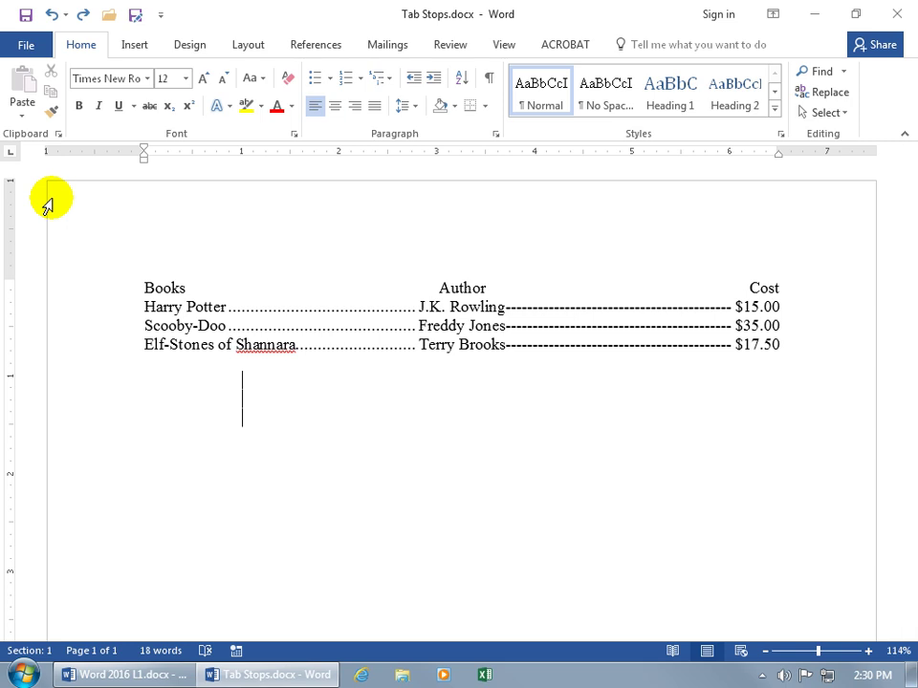
double_click(196, 477)
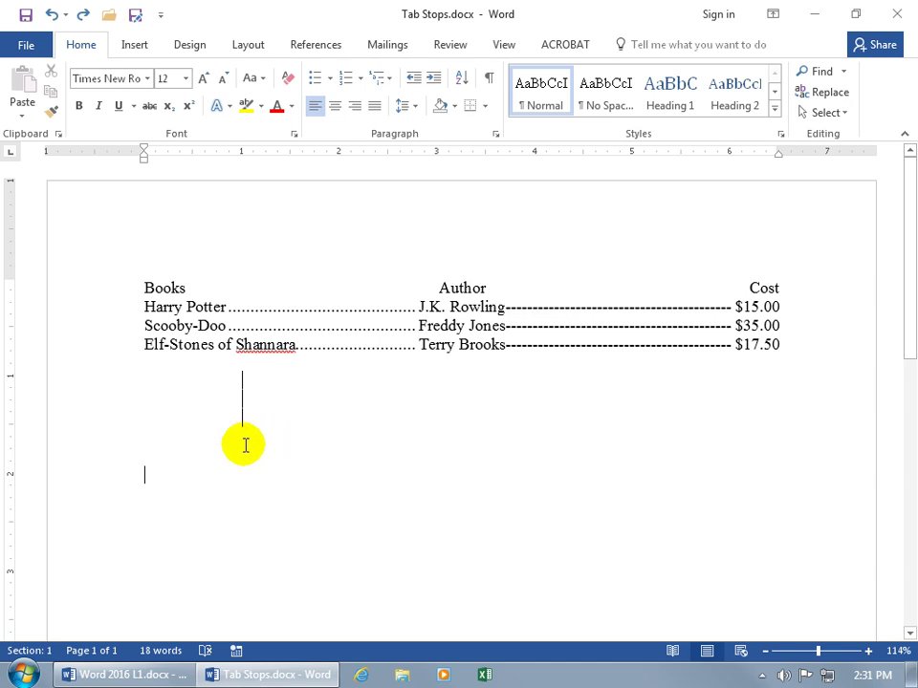
click(203, 458)
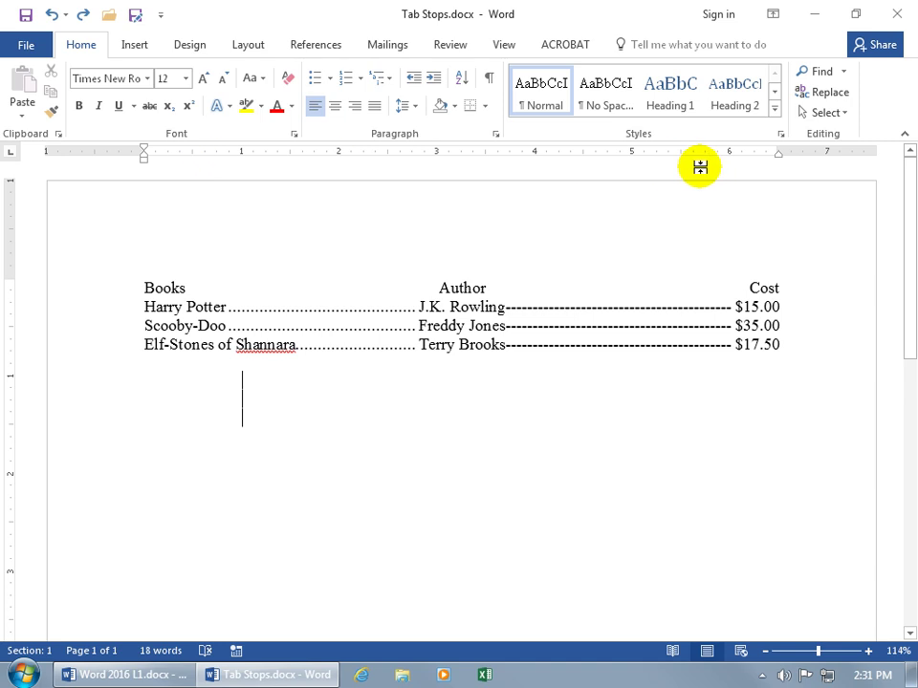
key(Down)
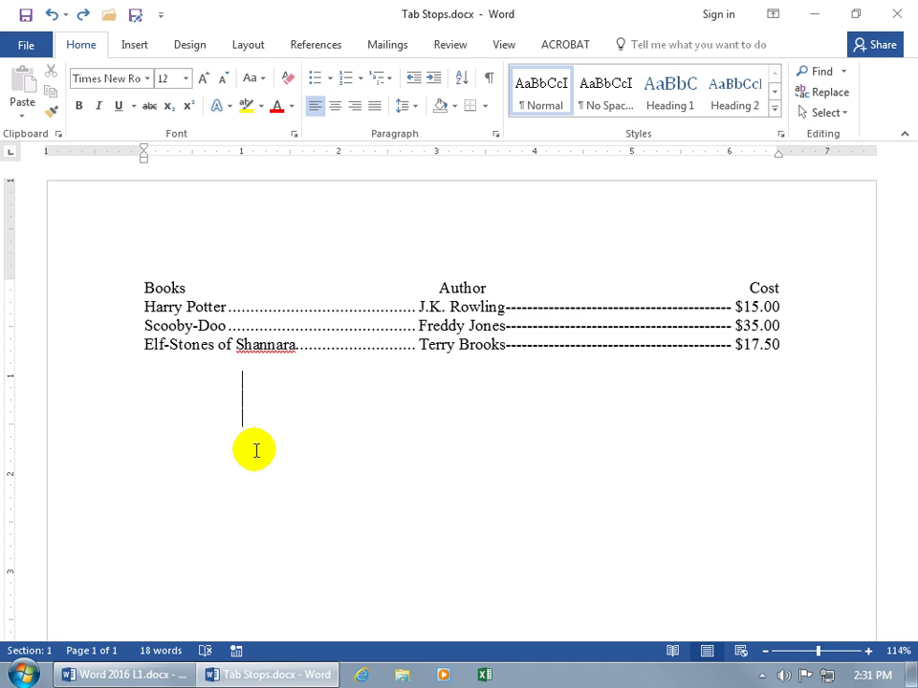
click(11, 153)
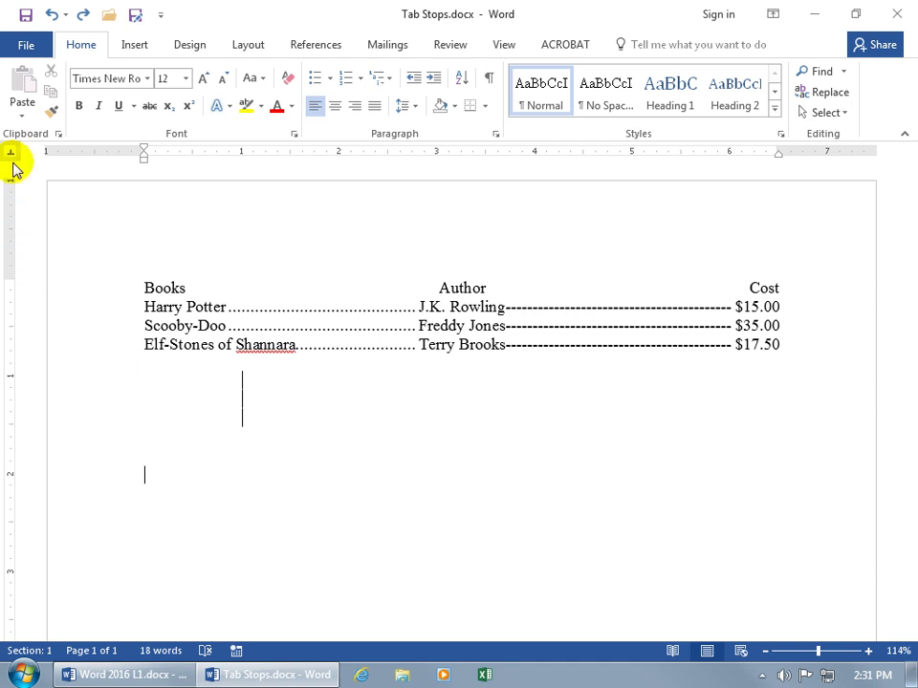
Set a left tab stop at 2" on the blank line below the vertical bar
double_click(311, 454)
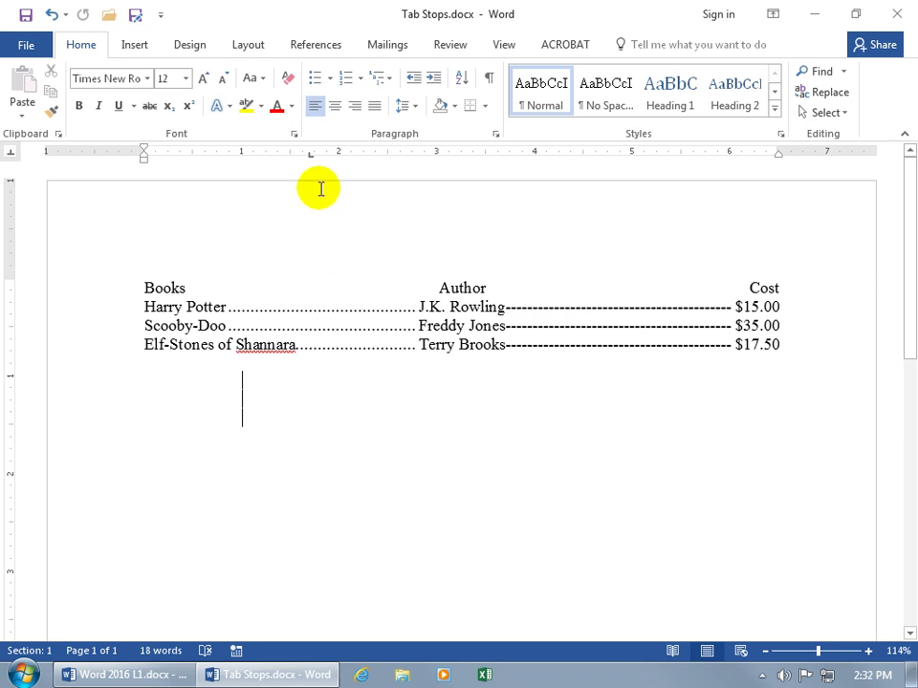
click(51, 15)
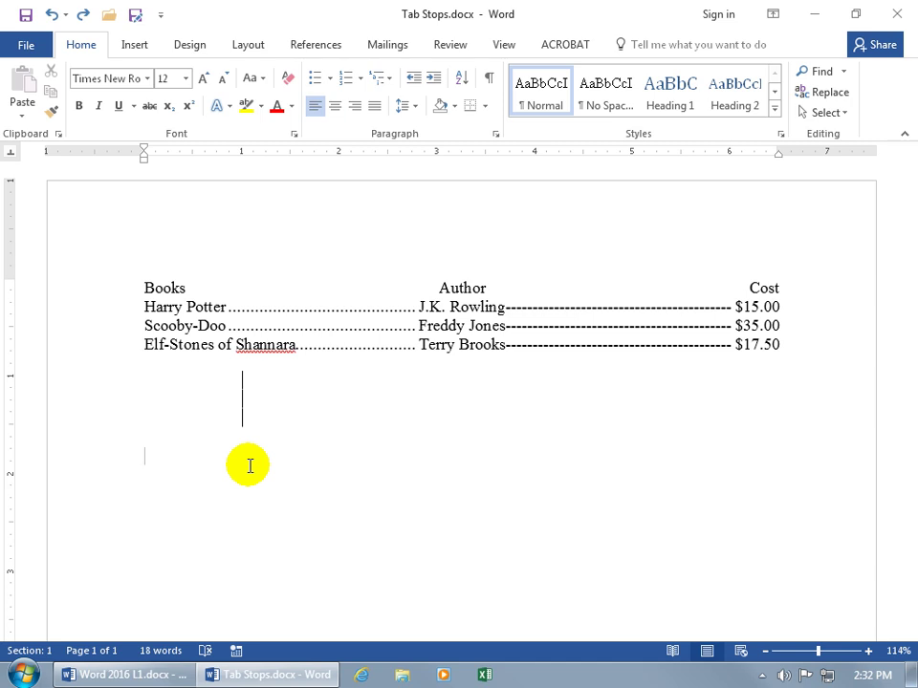
click(12, 156)
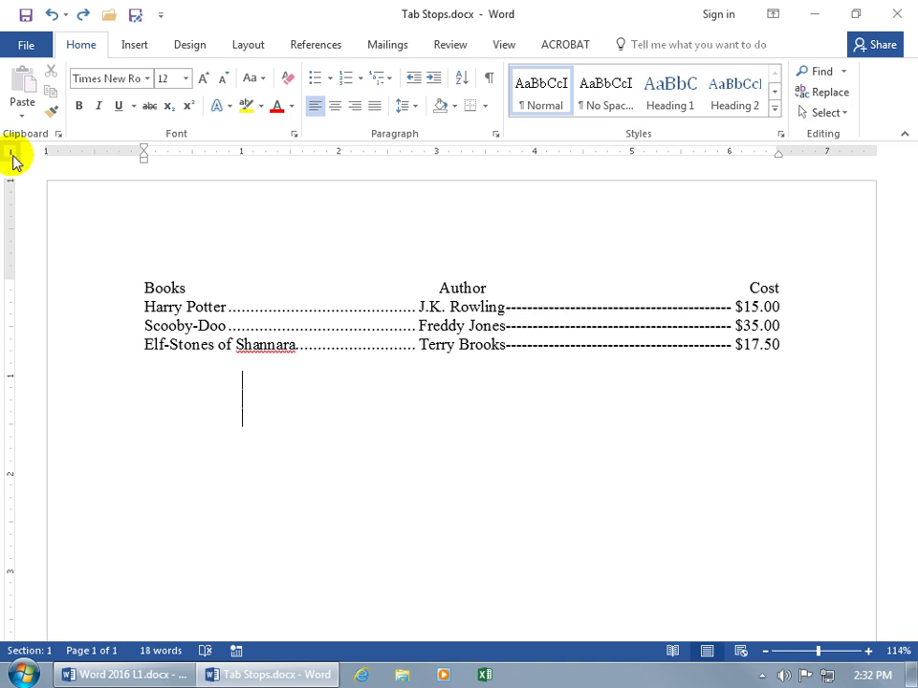
click(11, 156)
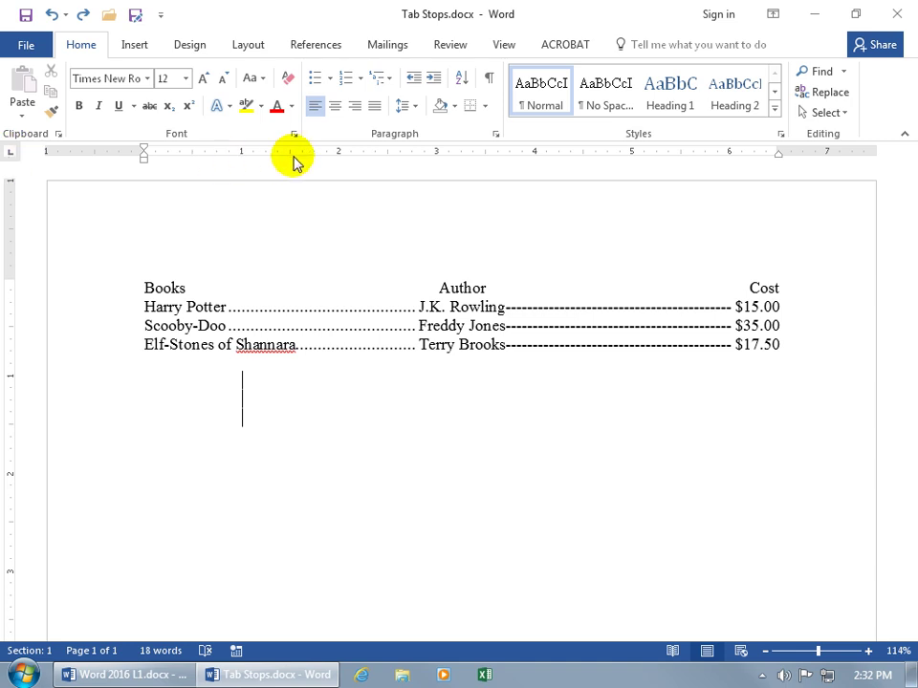
click(340, 157)
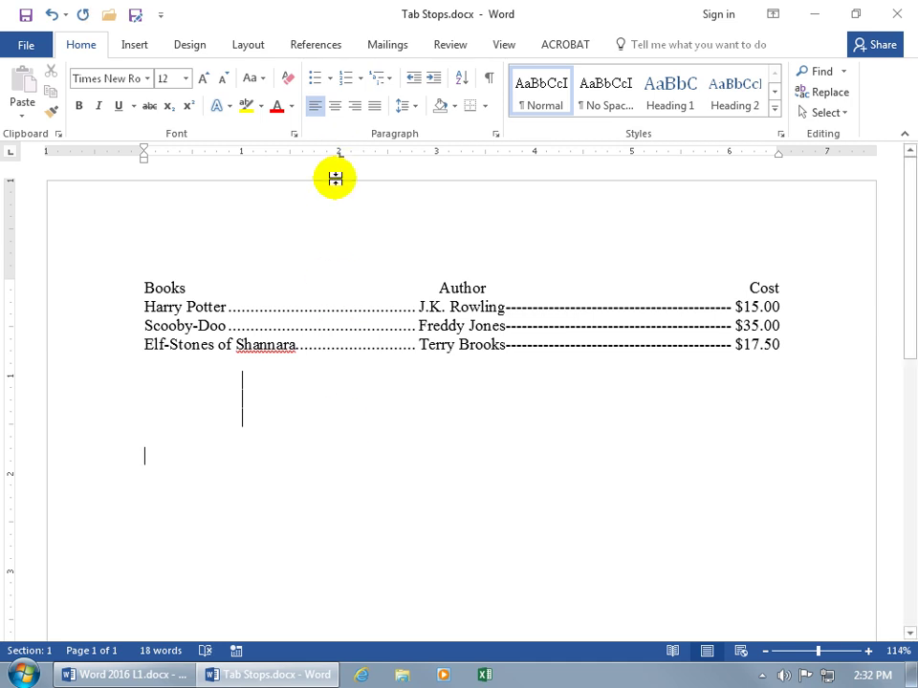
Give the 2" left tab stop the solid underline leader and insert a tab to draw a signature line
click(339, 155)
double_click(339, 155)
click(353, 277)
click(356, 445)
click(411, 472)
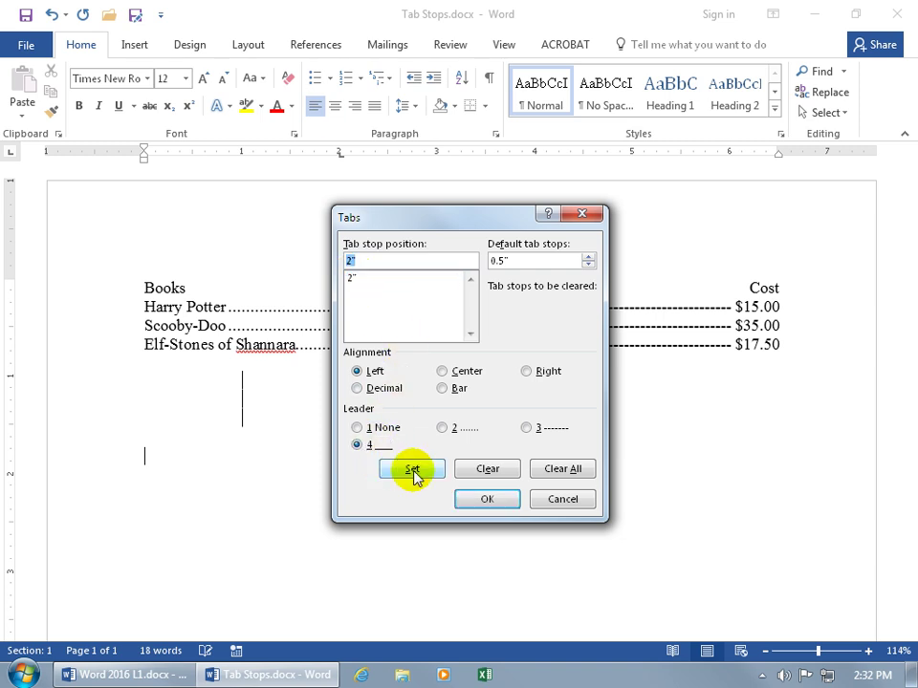
click(487, 500)
key(Tab)
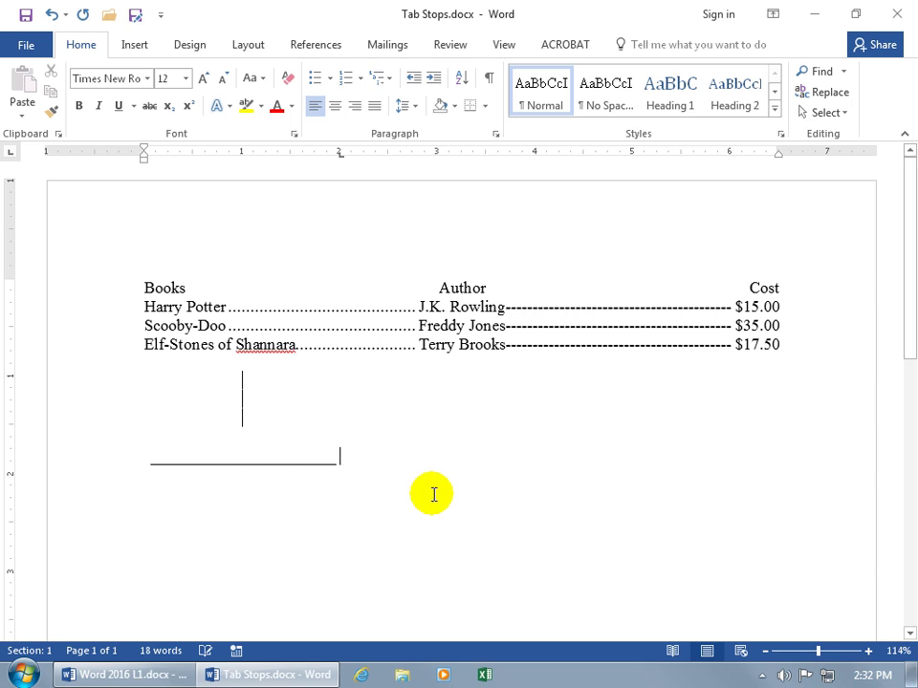
Add the caption "Your Signature" on a new line beneath the signature line
key(Return)
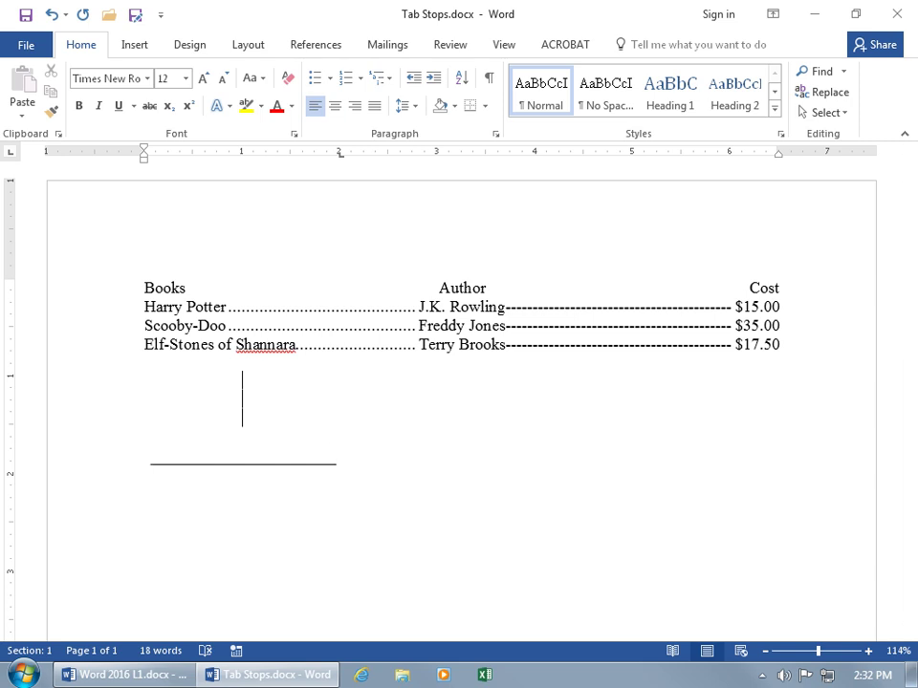
text(S)
text(our Signature)
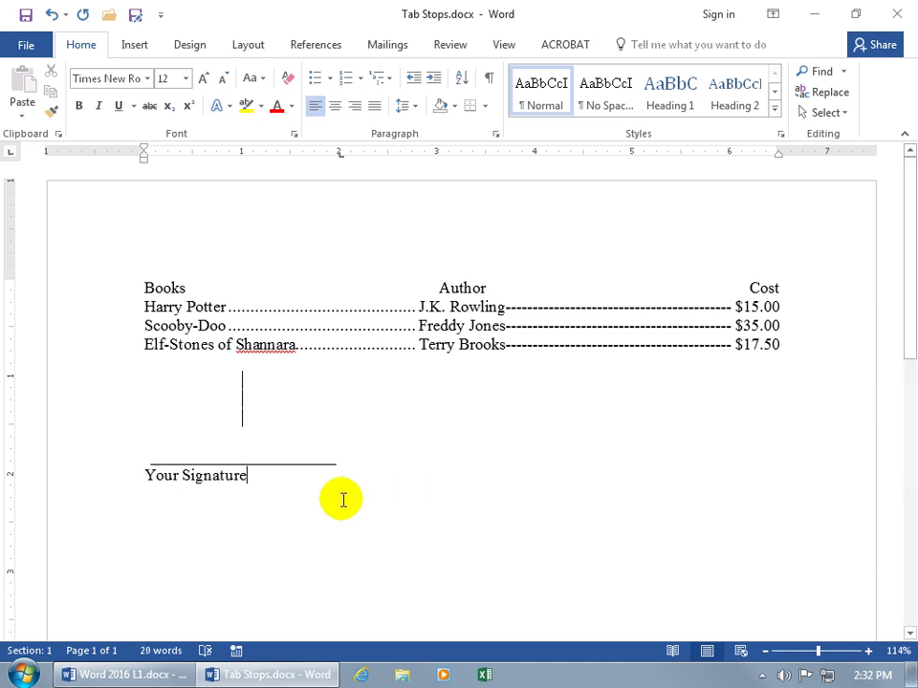
Replace the caption line's 2" tab stop with a center tab slightly past 1" and tab "Your Signature" to it, centering it under the line
click(271, 486)
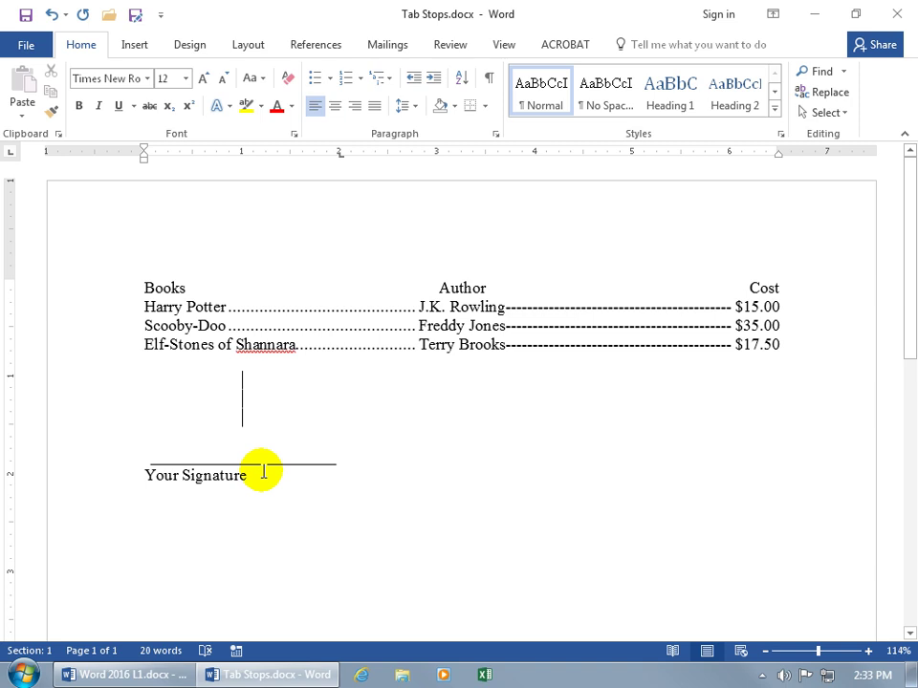
click(340, 155)
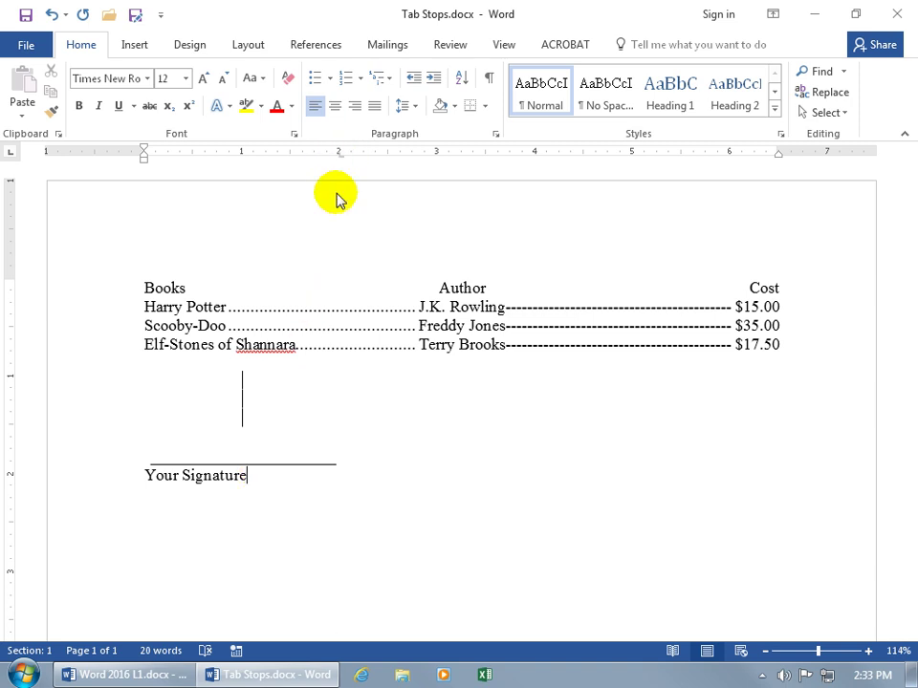
click(10, 153)
click(241, 155)
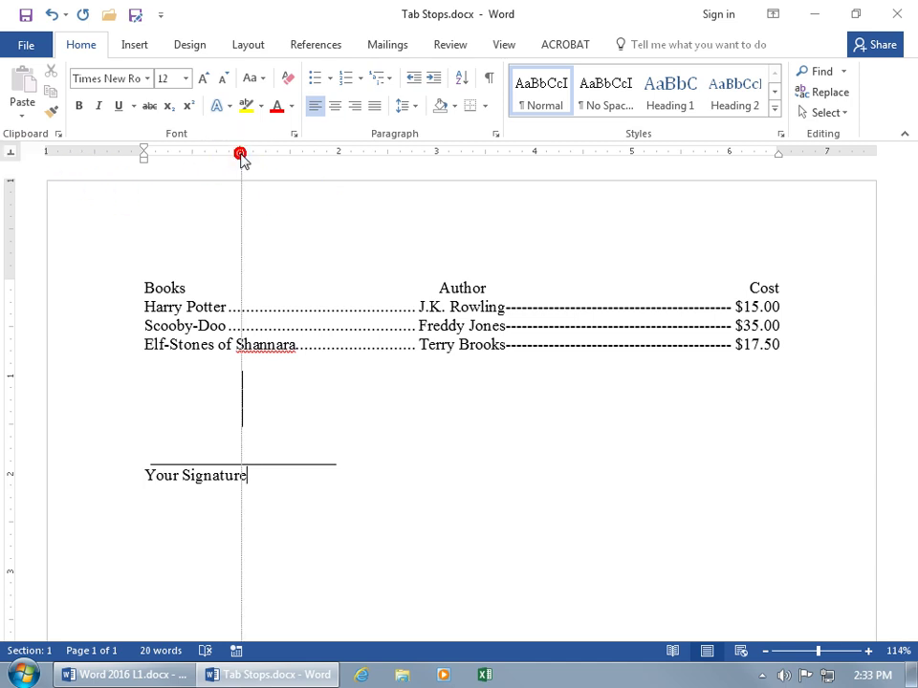
click(145, 475)
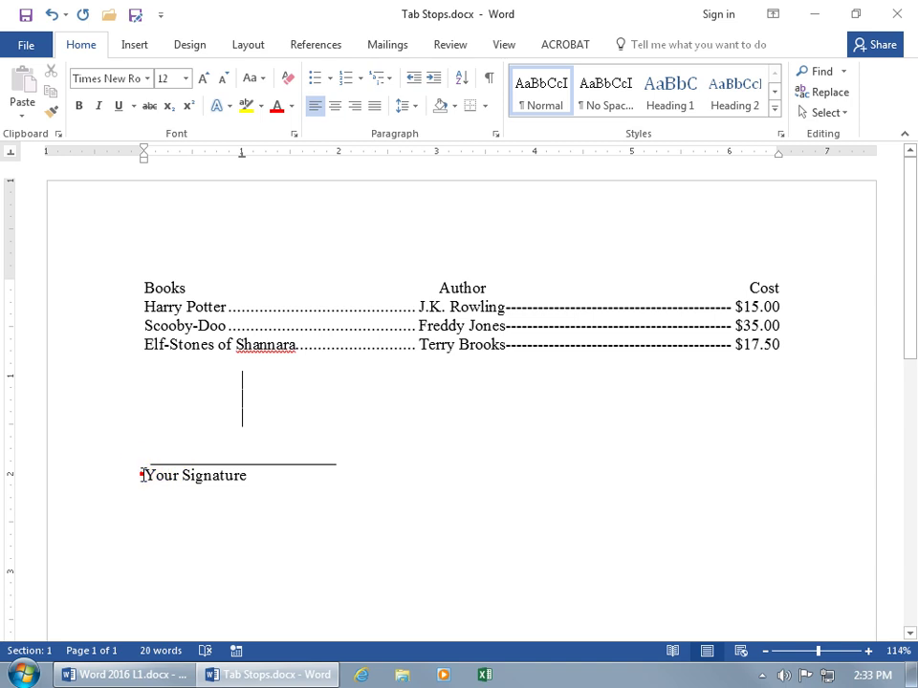
key(Tab)
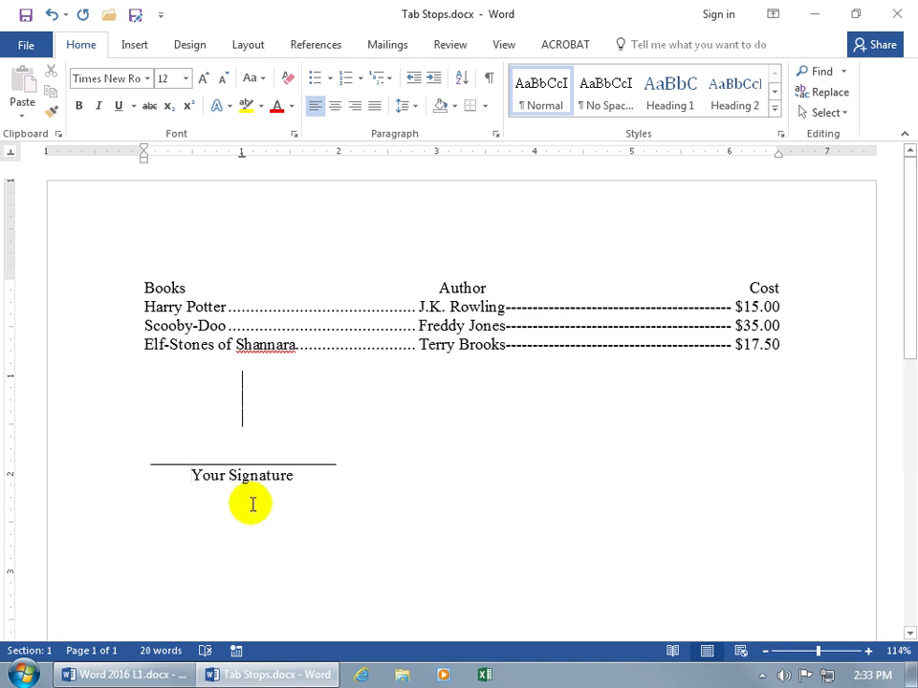
drag(242, 155, 245, 162)
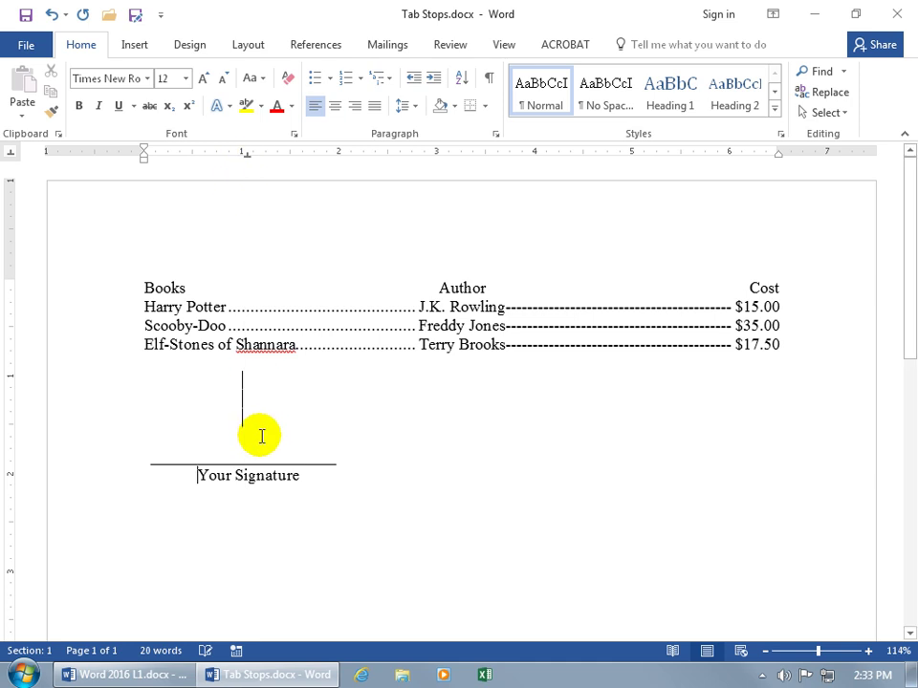